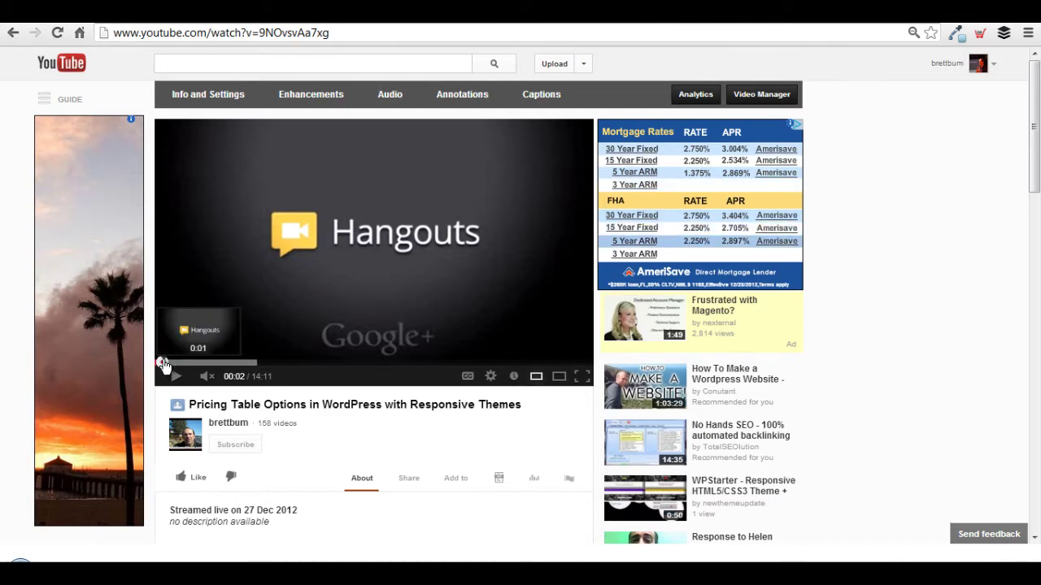
Skim the first minute of the Pricing Table Options video by scrubbing back and forth.
{"action": "left_click_drag", "start_coordinate": [165, 366], "coordinate": [181, 366]}
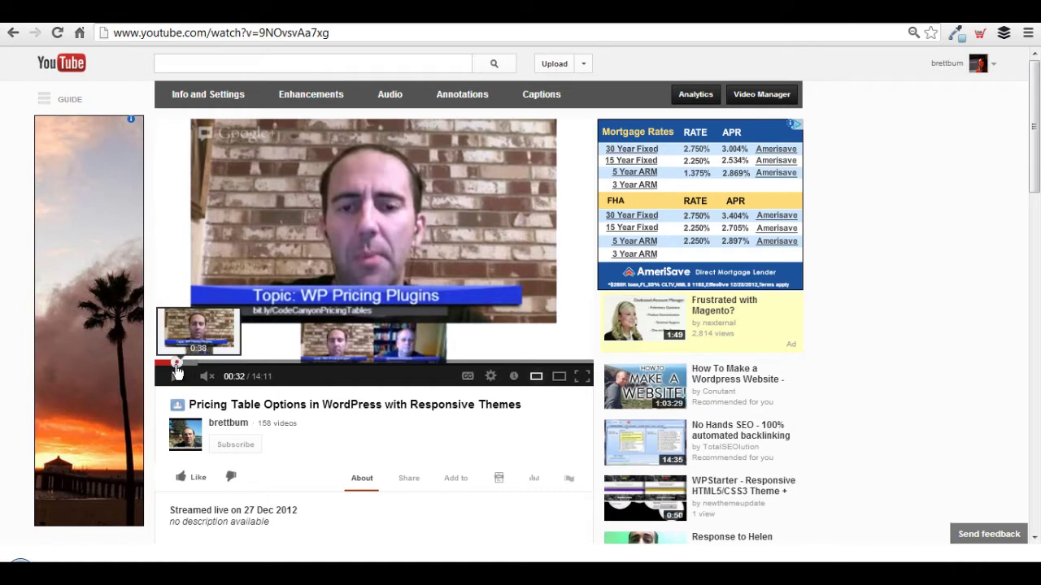
{"action": "left_click_drag", "start_coordinate": [177, 372], "coordinate": [161, 362]}
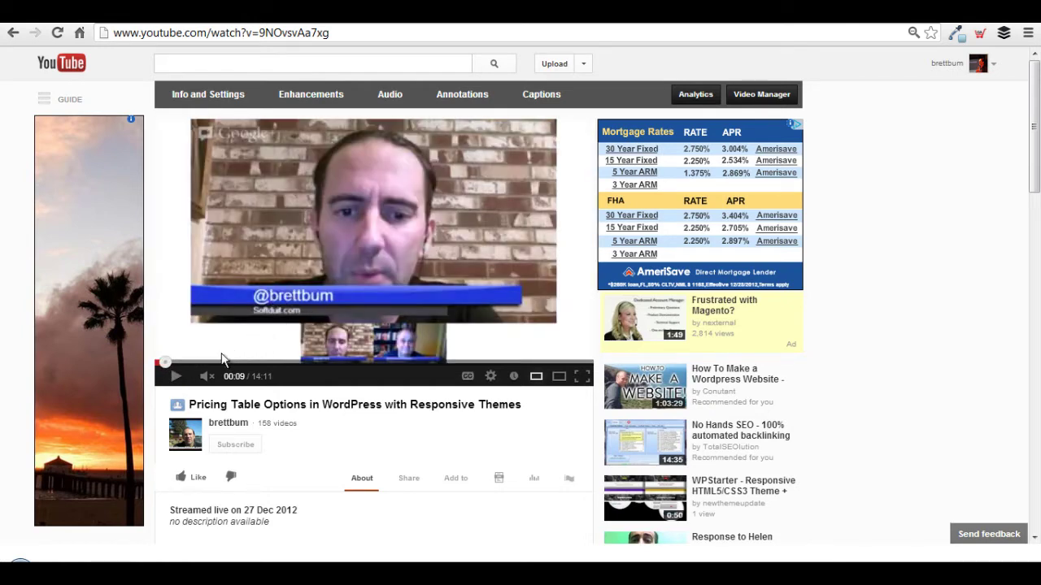
{"action": "left_click_drag", "start_coordinate": [167, 367], "coordinate": [295, 371]}
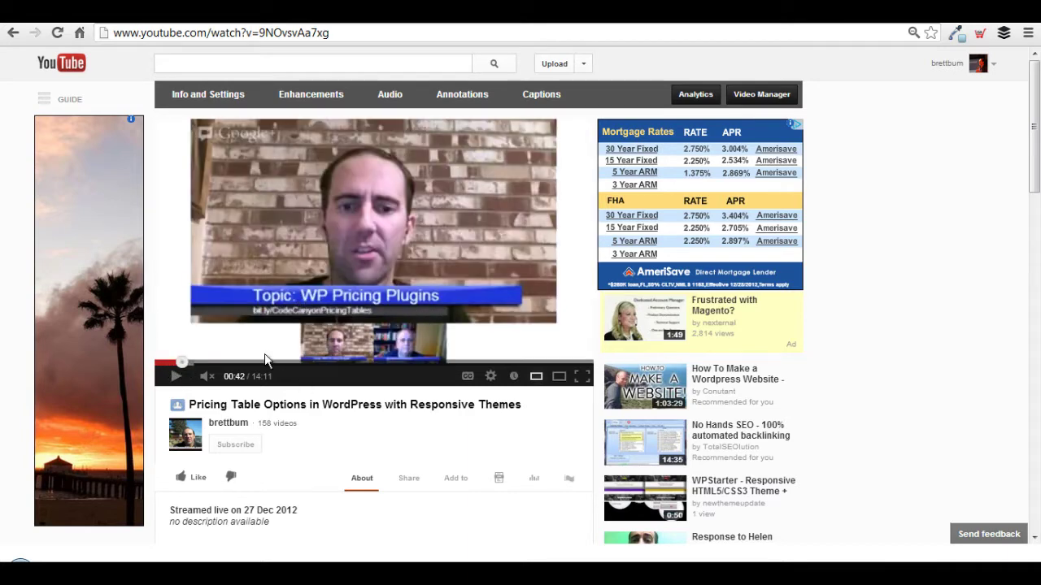
{"action": "left_click_drag", "start_coordinate": [183, 370], "coordinate": [230, 370]}
{"action": "mouse_move", "coordinate": [342, 569]}
{"action": "left_click", "coordinate": [367, 526]}
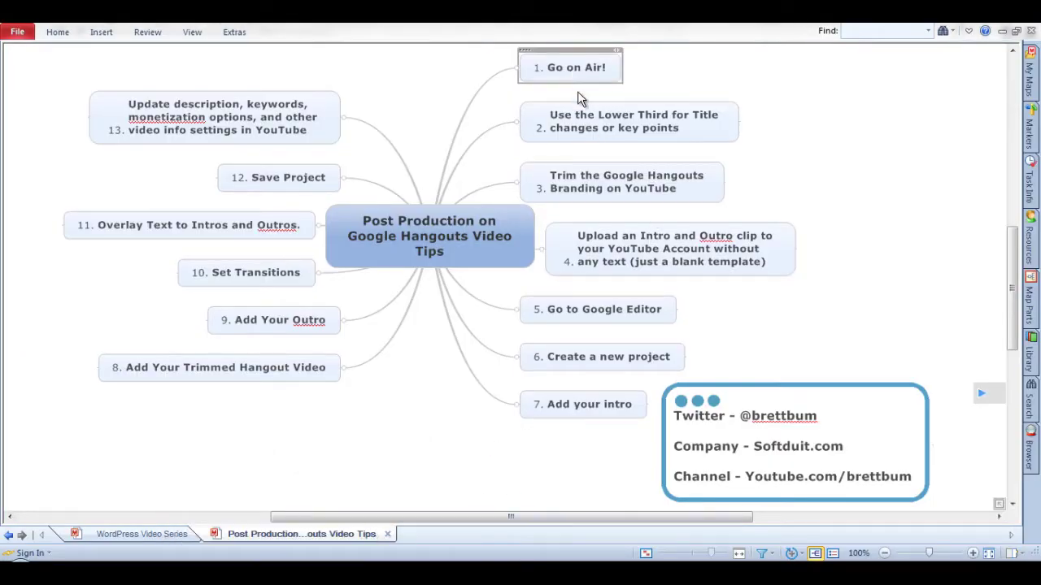
{"action": "left_click", "coordinate": [572, 69]}
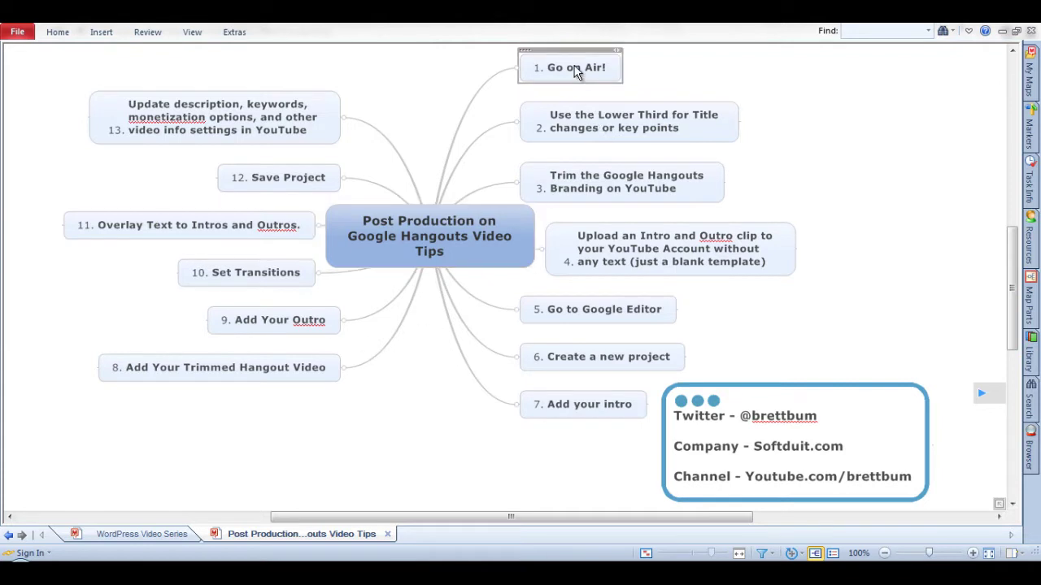
{"action": "left_click", "coordinate": [670, 122]}
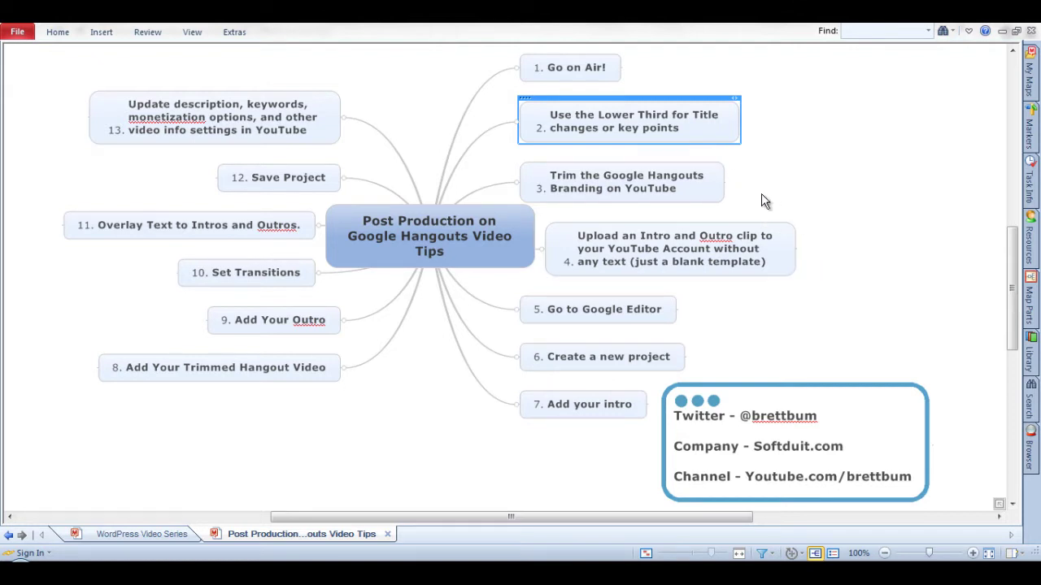
{"action": "left_click", "coordinate": [703, 184]}
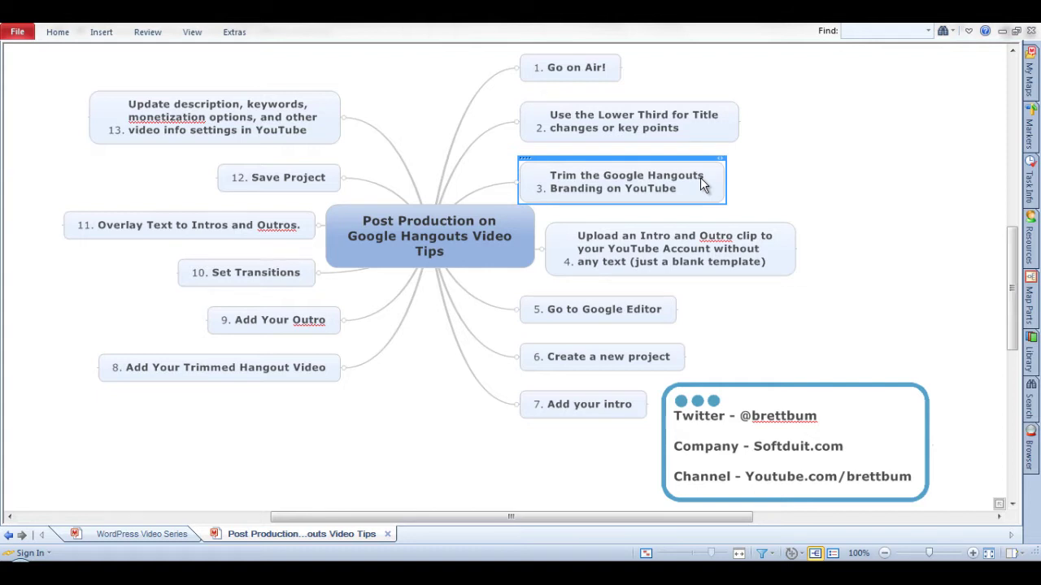
{"action": "key", "text": "alt+Tab"}
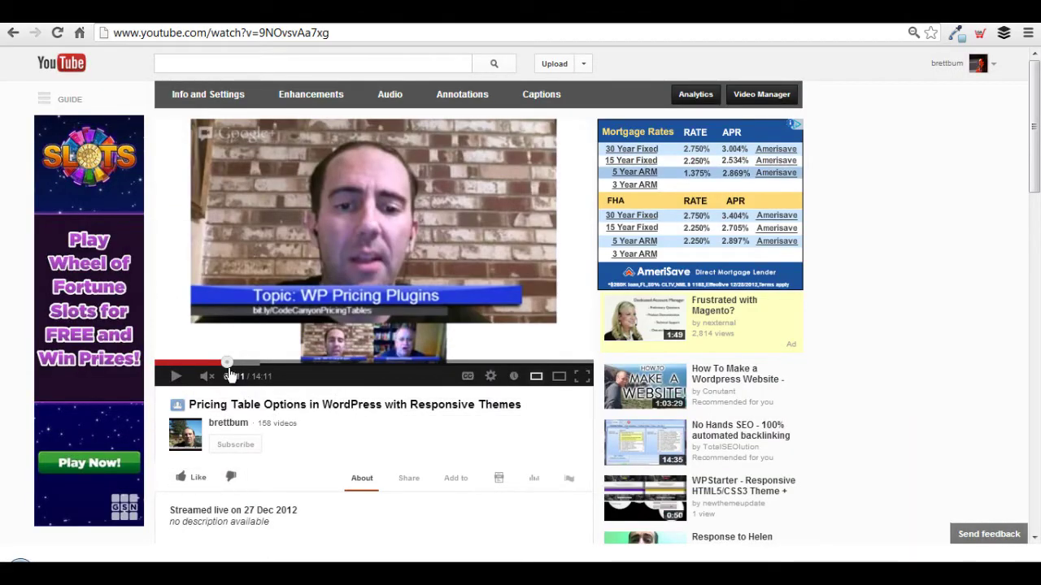
Rewind to 0:00, open the Enhancements editor, and preview the opening seconds until the presenter appears.
{"action": "left_click_drag", "start_coordinate": [227, 363], "coordinate": [146, 360]}
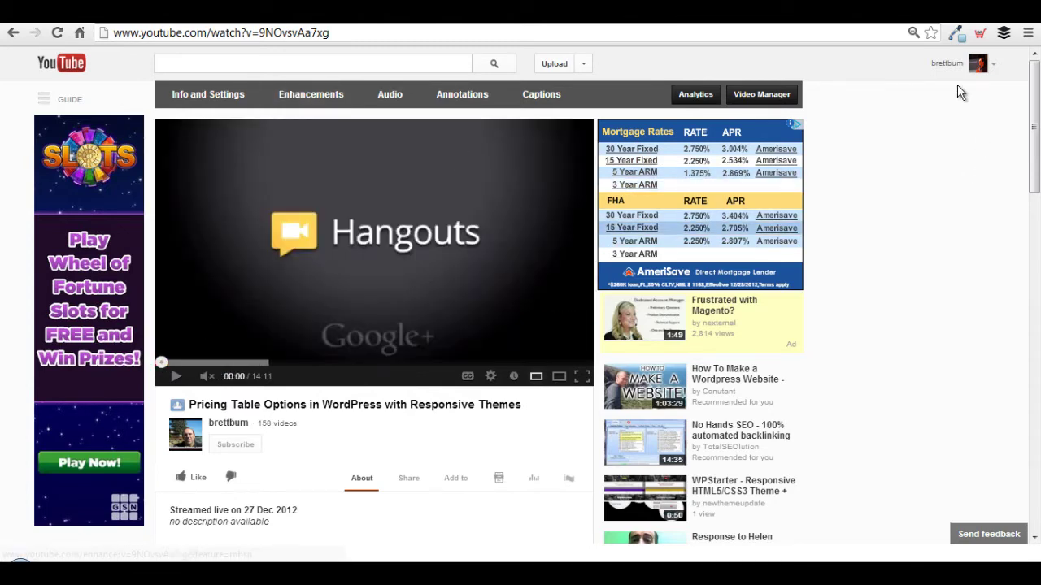
{"action": "left_click", "coordinate": [312, 95]}
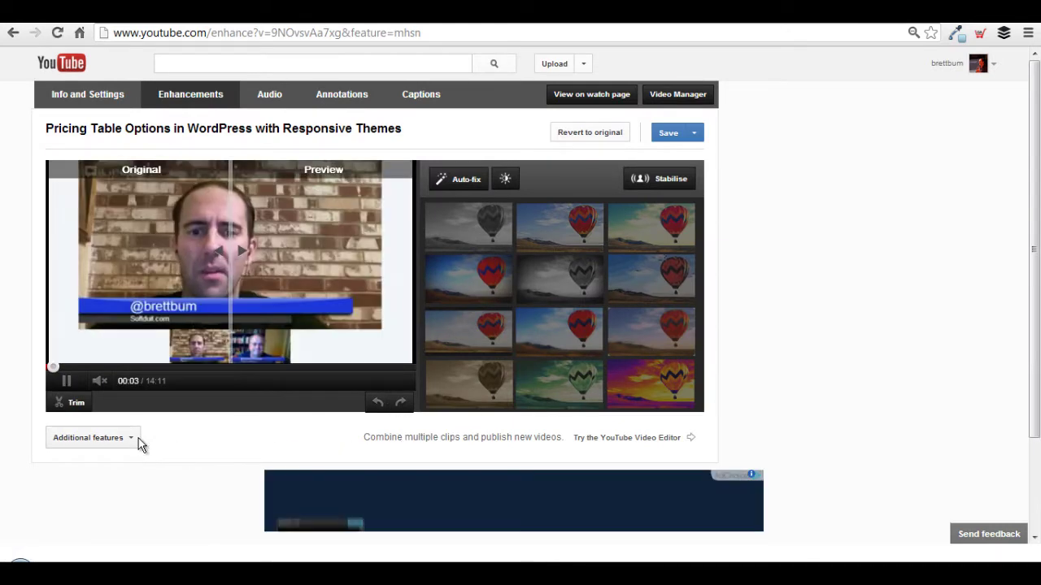
{"action": "left_click", "coordinate": [67, 382]}
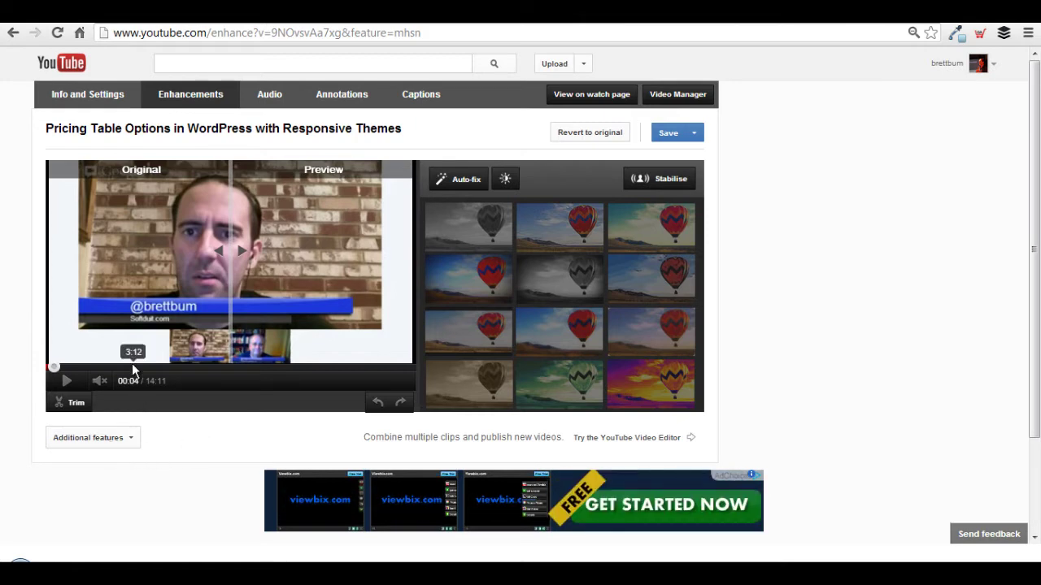
{"action": "left_click", "coordinate": [51, 370]}
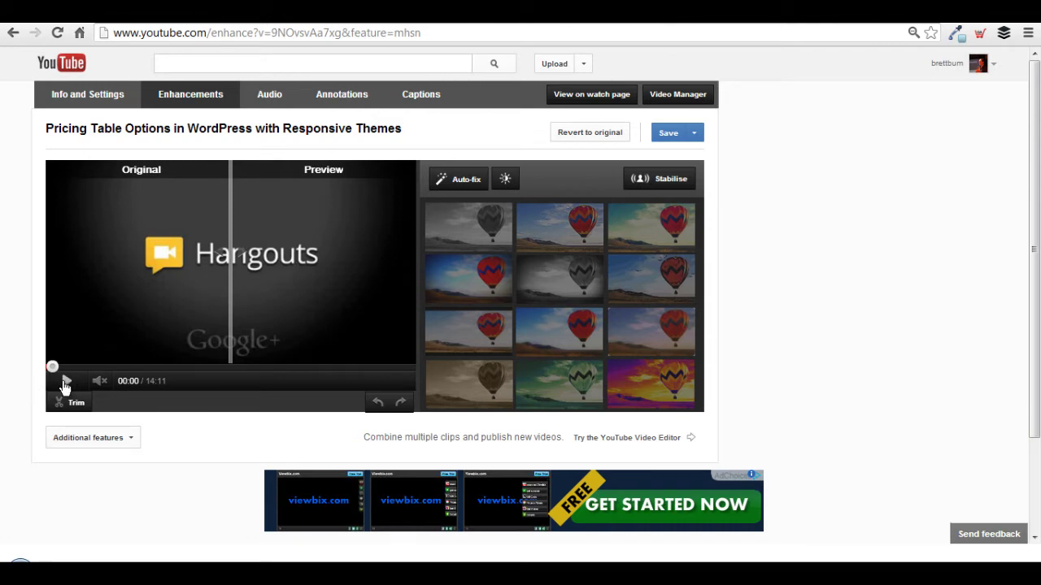
{"action": "left_click", "coordinate": [65, 382]}
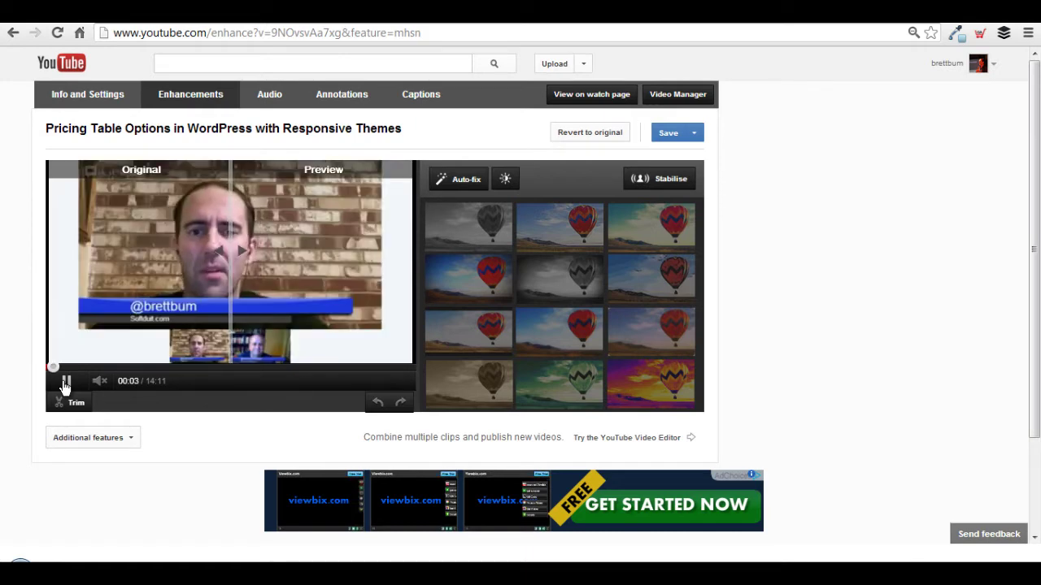
{"action": "left_click", "coordinate": [65, 382]}
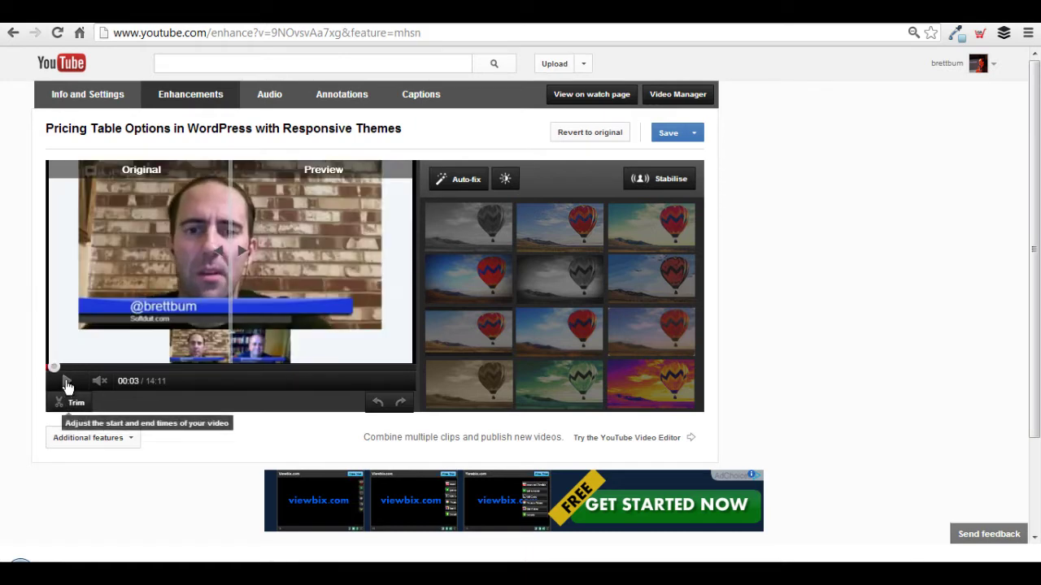
{"action": "left_click", "coordinate": [49, 367]}
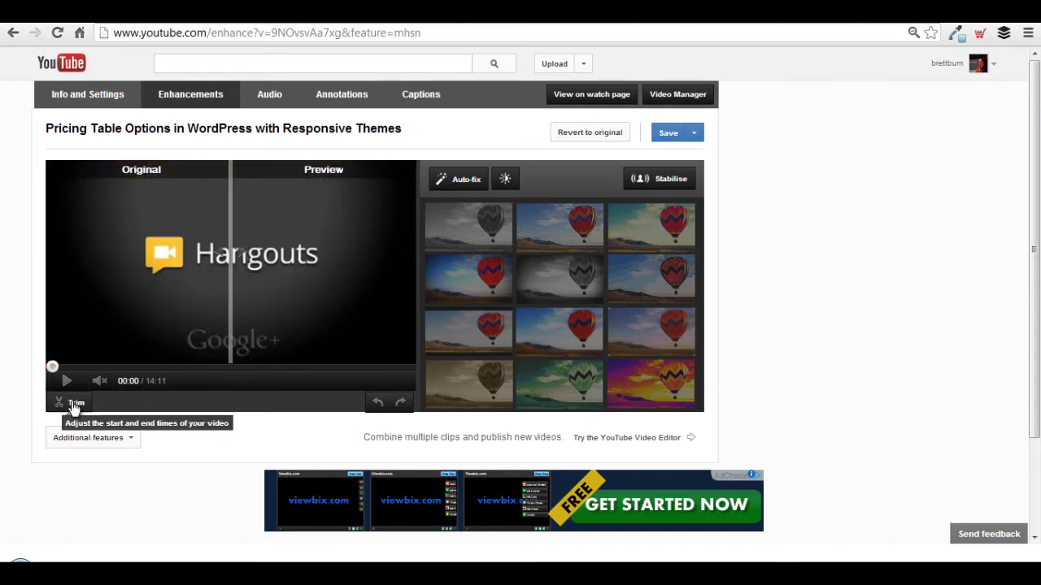
Open the trim timeline and set the clip's start point to about 0:01.2.
{"action": "left_click", "coordinate": [75, 404]}
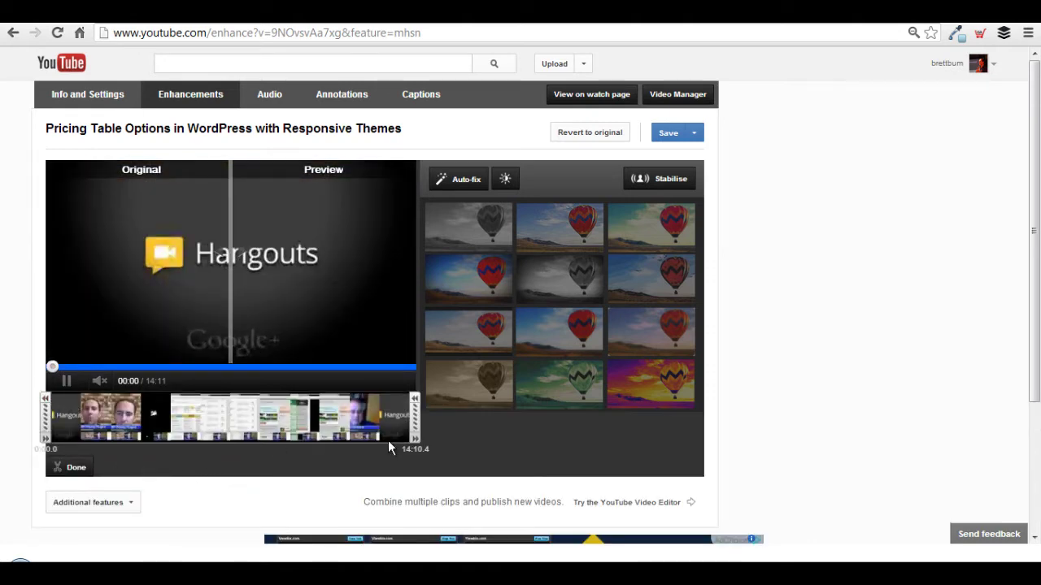
{"action": "left_click_drag", "start_coordinate": [49, 415], "coordinate": [57, 415]}
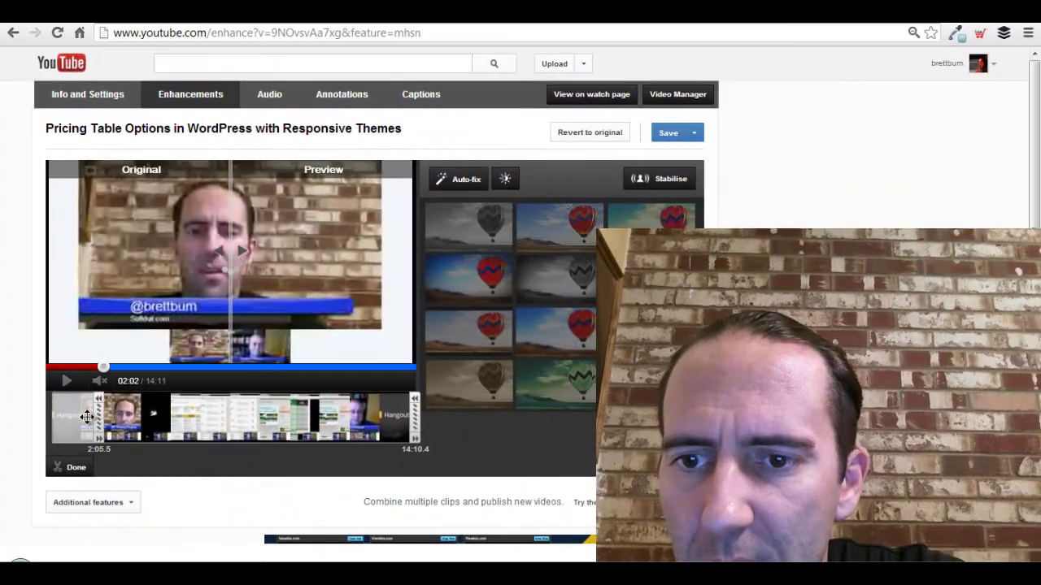
{"action": "left_click_drag", "start_coordinate": [86, 417], "coordinate": [39, 413]}
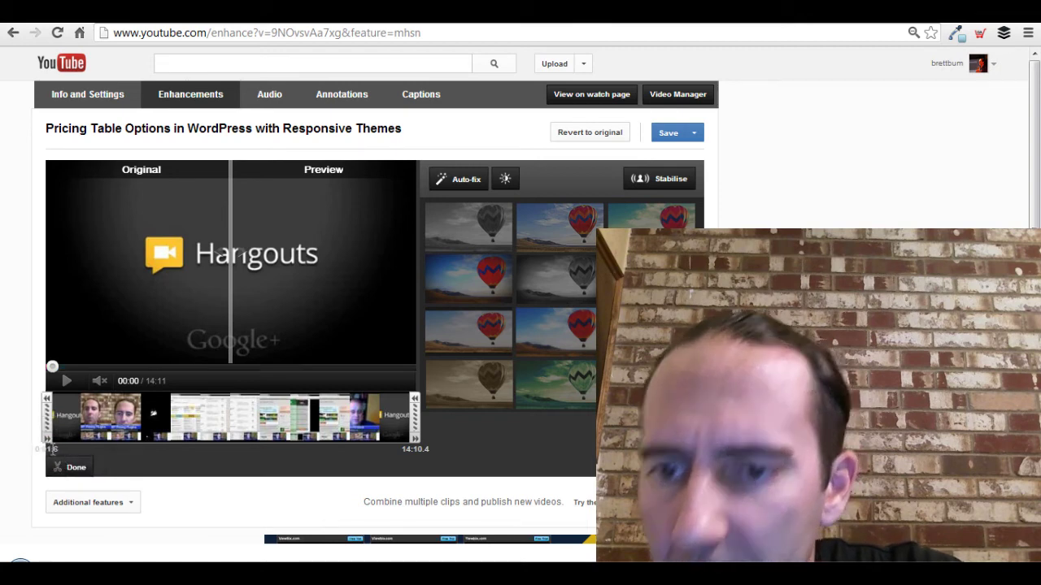
{"action": "left_click", "coordinate": [46, 440]}
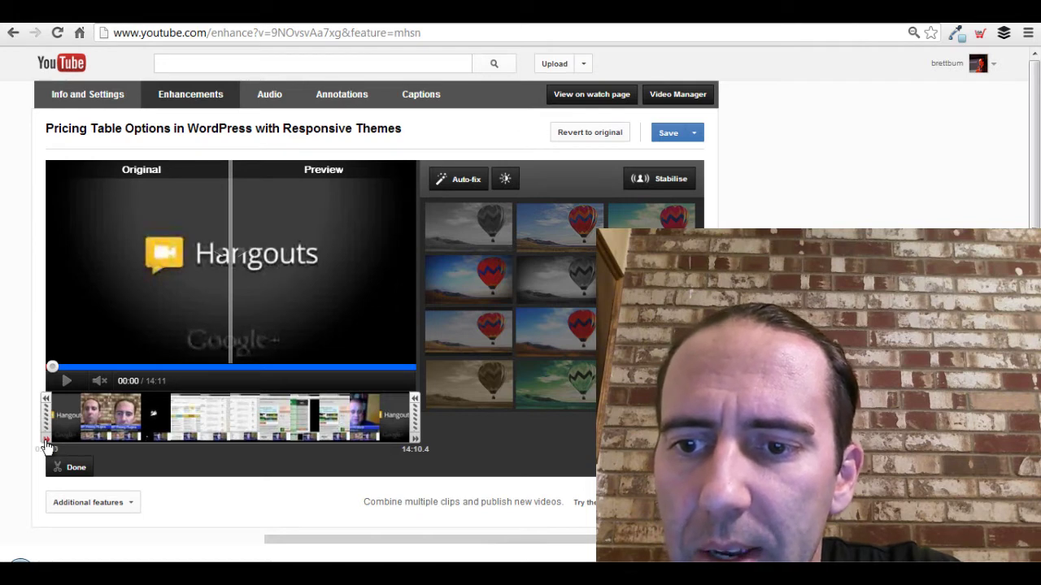
{"action": "left_click_drag", "start_coordinate": [46, 445], "coordinate": [47, 446]}
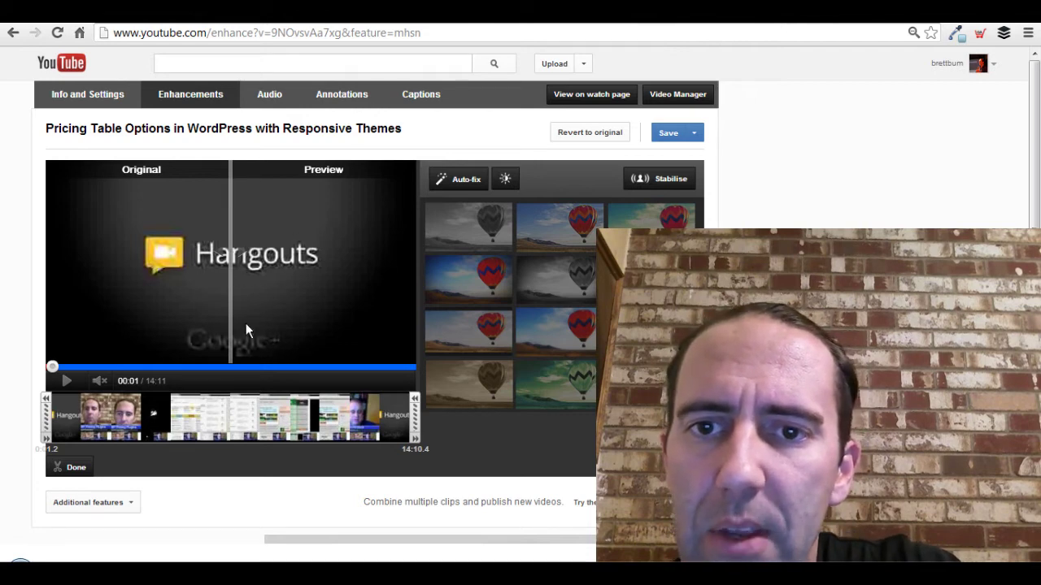
Nudge the trim start to about 0:03 and apply it, shortening the video to 14:08.
{"action": "left_click", "coordinate": [47, 439]}
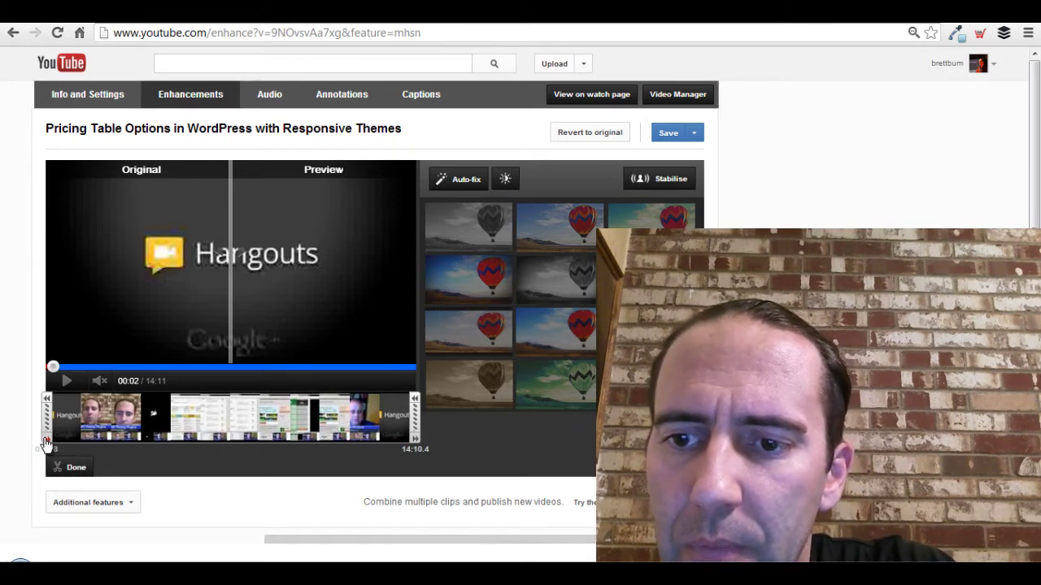
{"action": "left_click", "coordinate": [46, 443]}
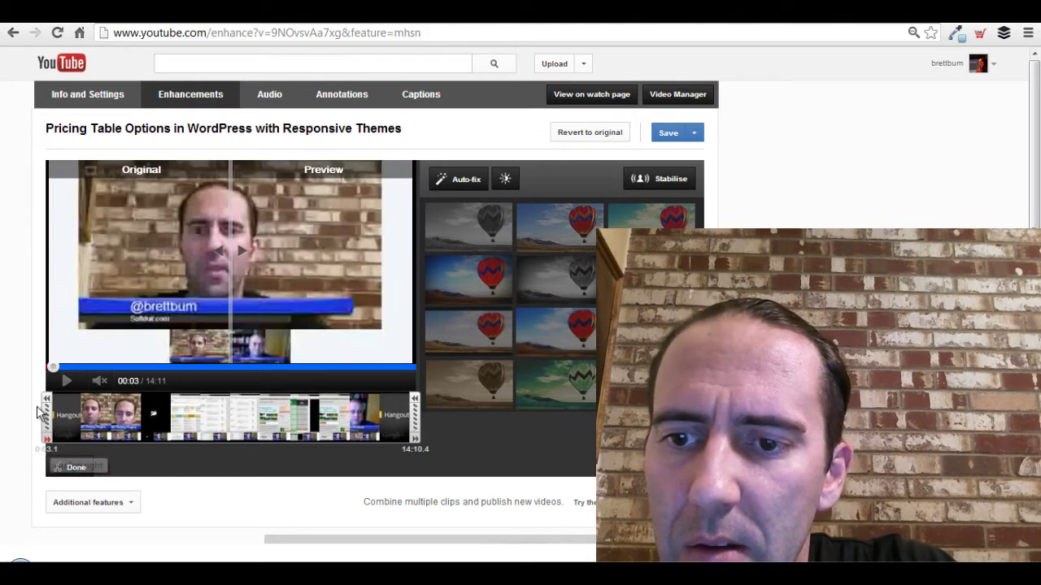
{"action": "left_click", "coordinate": [47, 401]}
{"action": "left_click", "coordinate": [46, 401]}
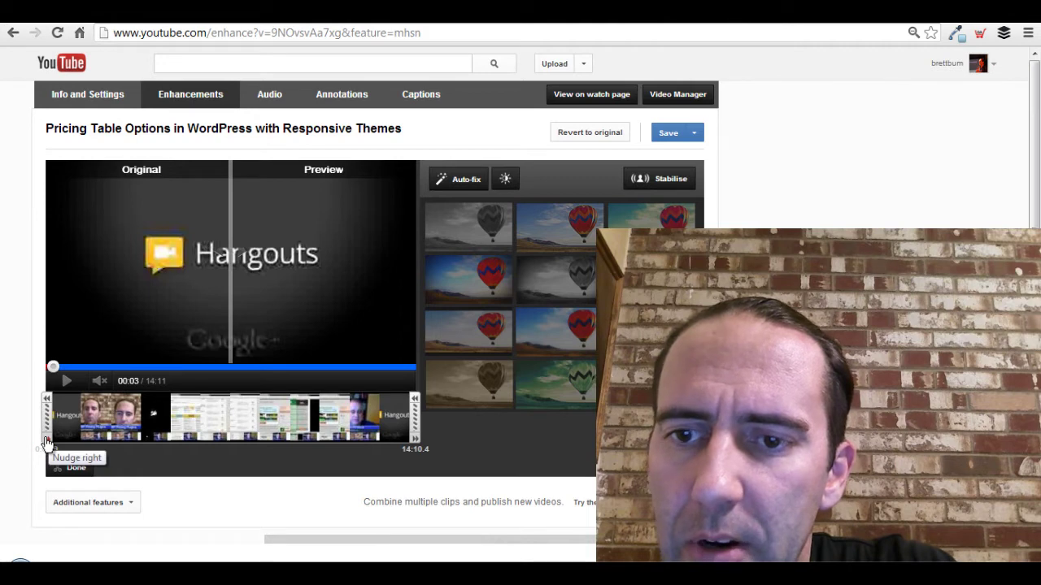
{"action": "left_click", "coordinate": [46, 443]}
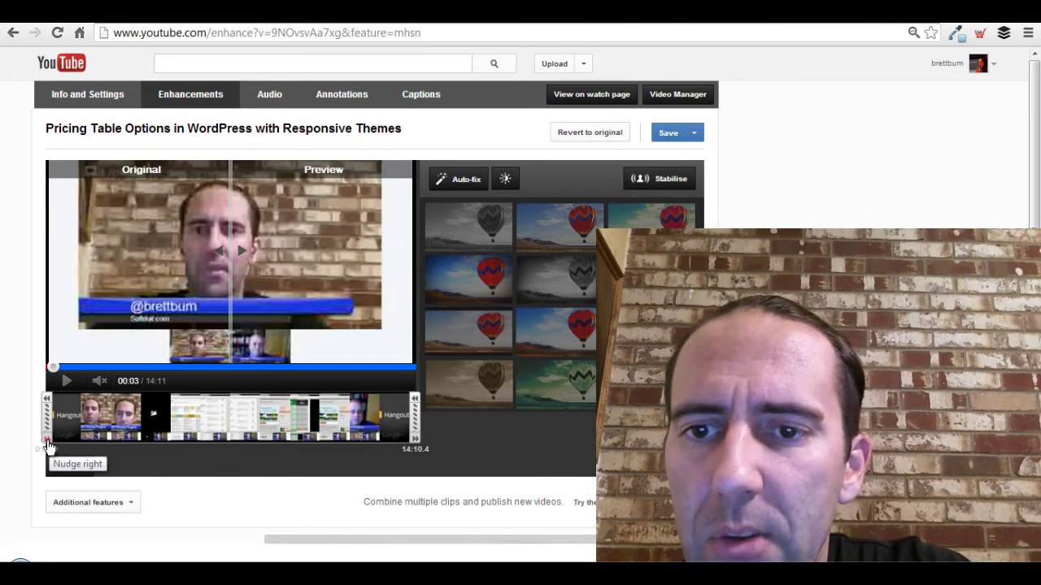
{"action": "left_click", "coordinate": [48, 445]}
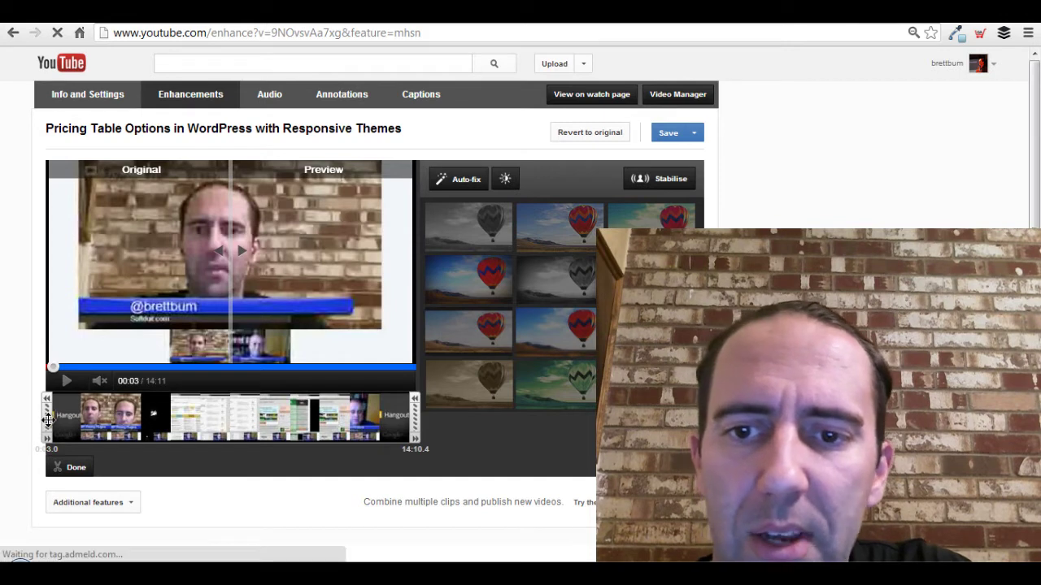
{"action": "left_click", "coordinate": [49, 446]}
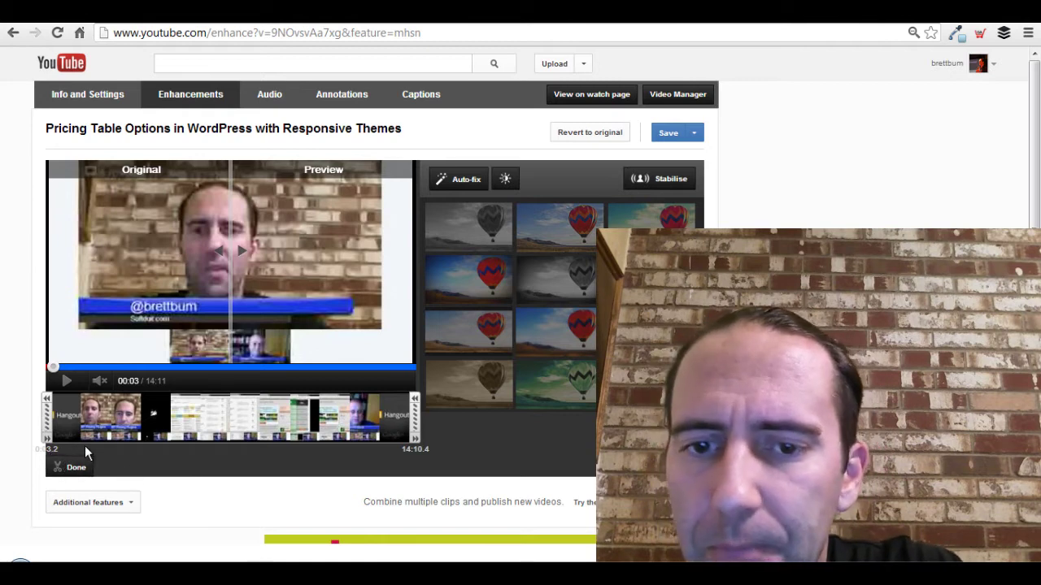
{"action": "left_click", "coordinate": [75, 470]}
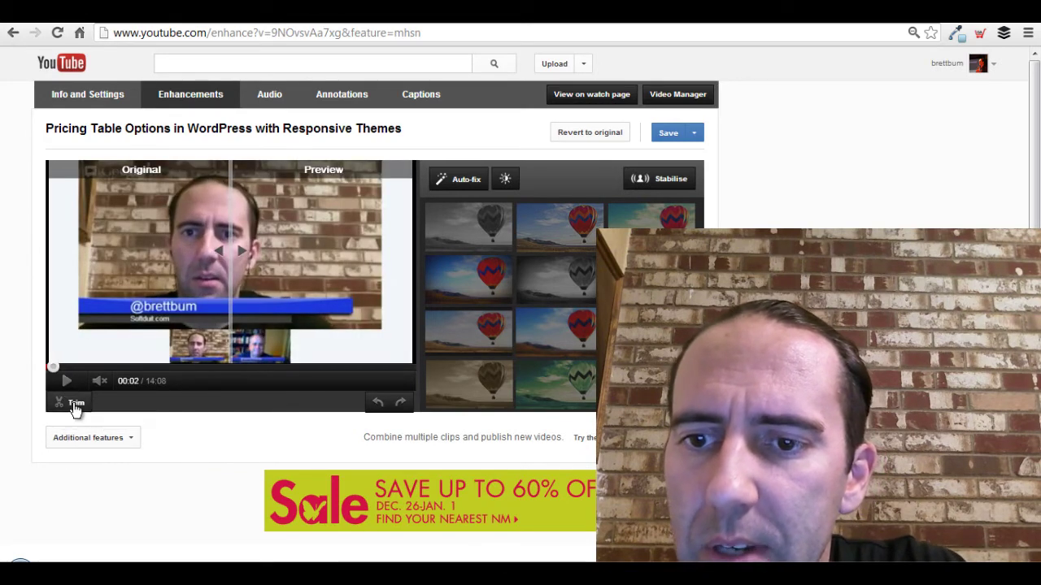
Reopen trimming and move the preview to the video's final seconds.
{"action": "left_click", "coordinate": [75, 402]}
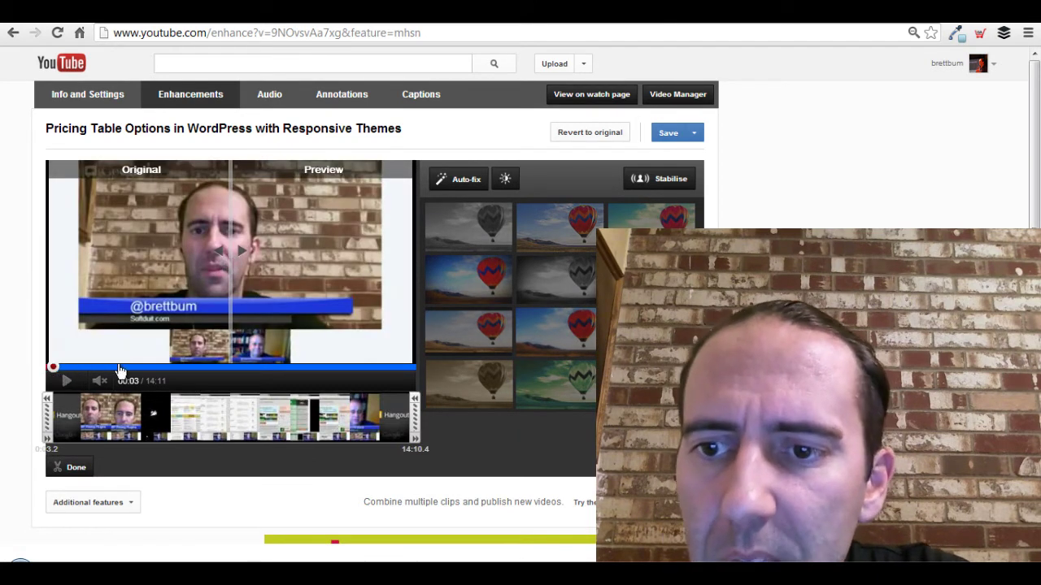
{"action": "left_click_drag", "start_coordinate": [55, 369], "coordinate": [408, 367]}
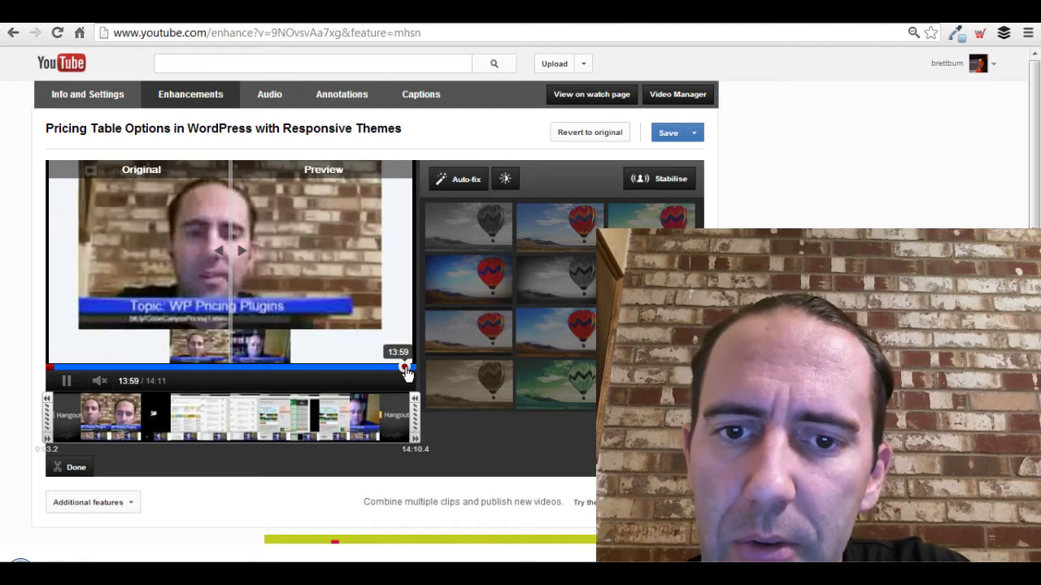
{"action": "left_click", "coordinate": [407, 370]}
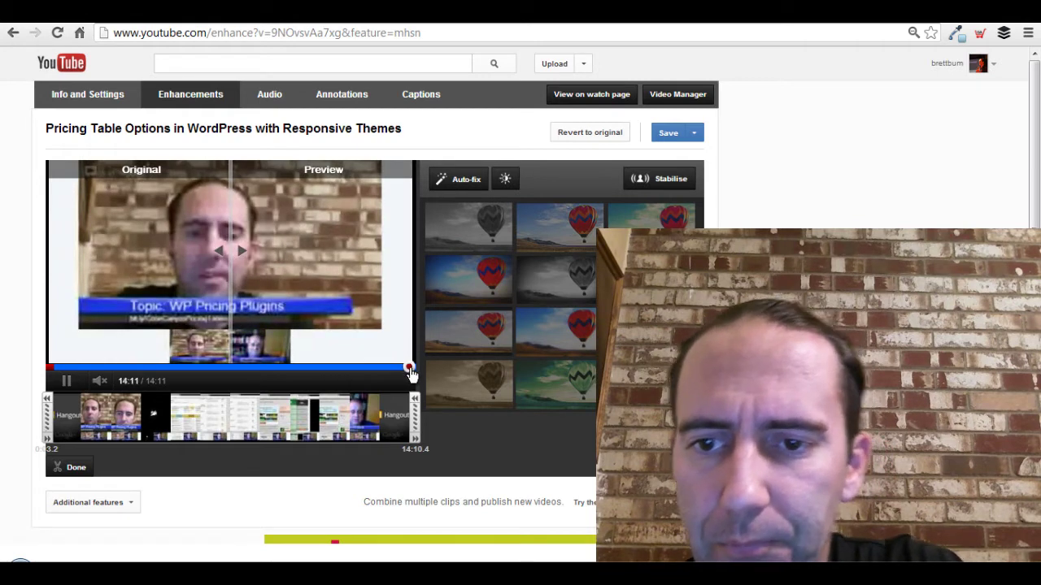
{"action": "left_click", "coordinate": [411, 370]}
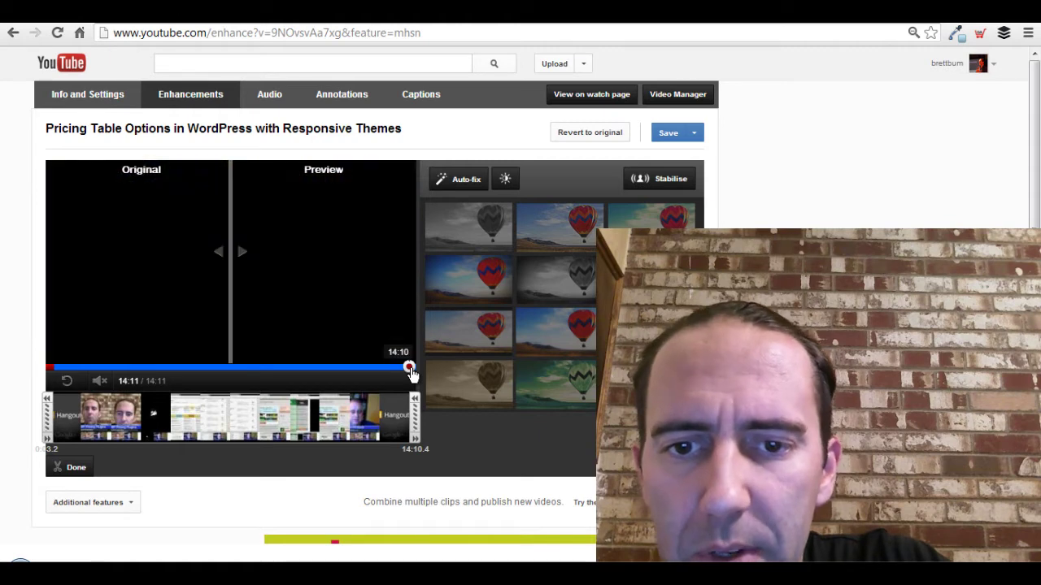
{"action": "left_click", "coordinate": [408, 370]}
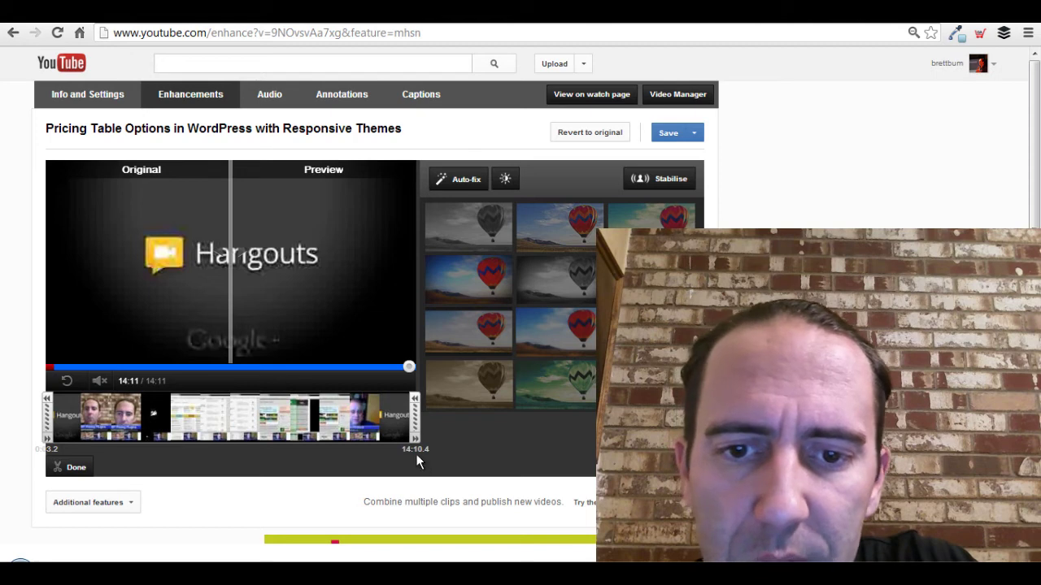
Pull the clip's end in to 14:09.6 to cut the Hangouts branding, and apply it.
{"action": "left_click", "coordinate": [415, 403]}
{"action": "left_click", "coordinate": [415, 403]}
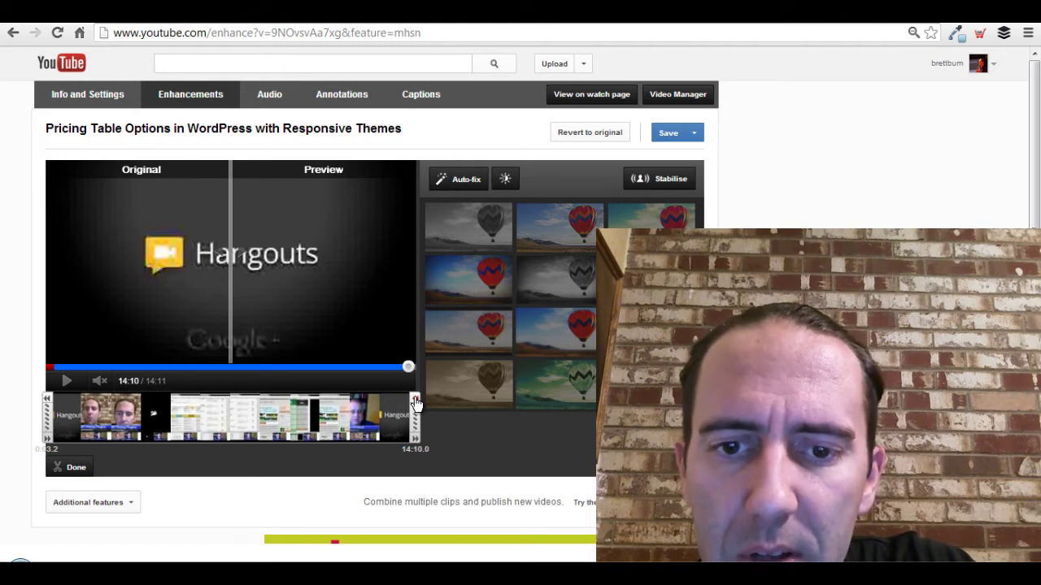
{"action": "left_click", "coordinate": [415, 402]}
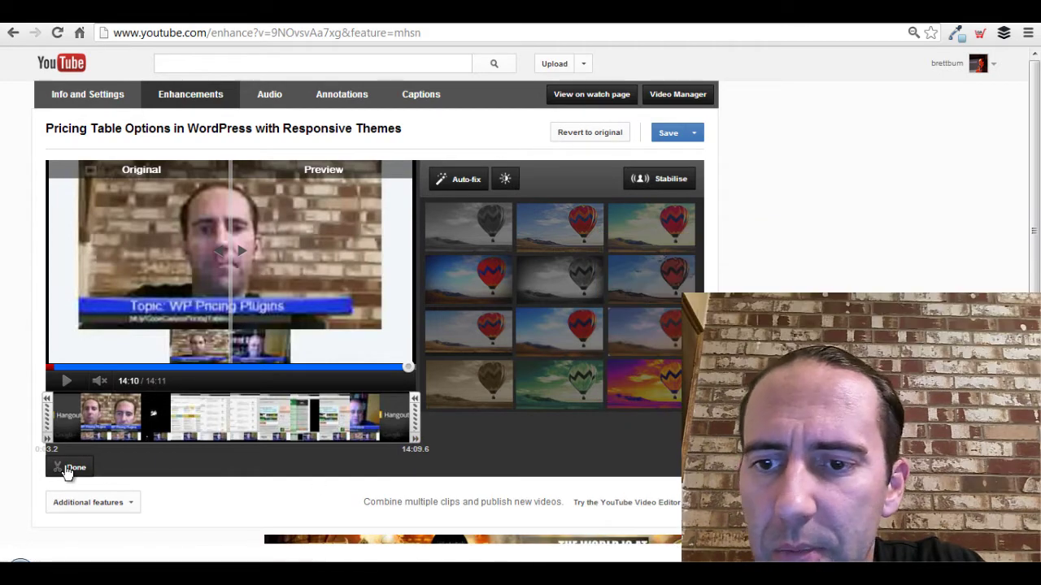
{"action": "left_click", "coordinate": [70, 466]}
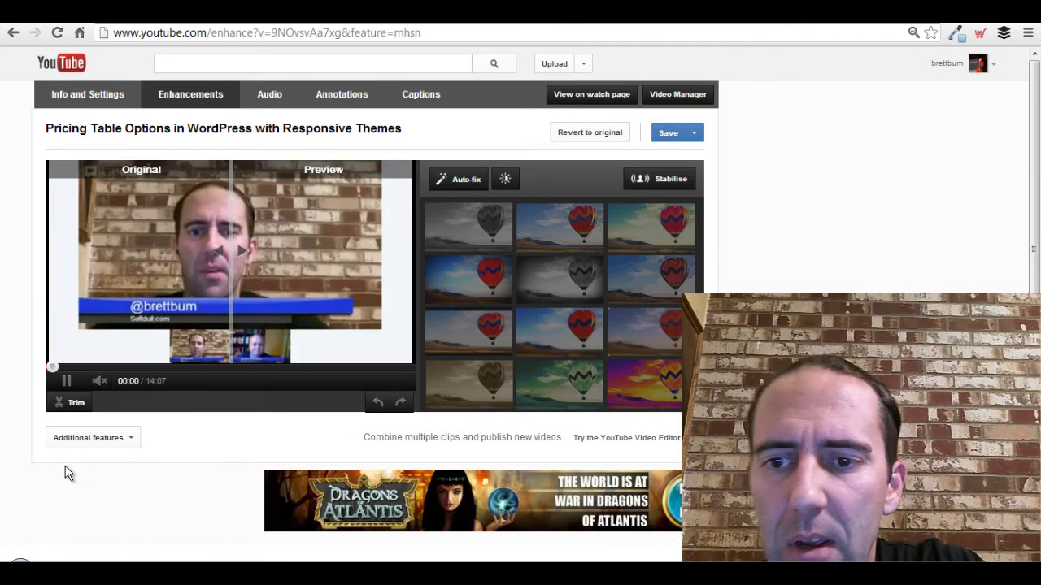
Save the trimmed edits, accept the processing heads-up, pause playback and dismiss the Sit tight banner.
{"action": "left_click", "coordinate": [669, 134]}
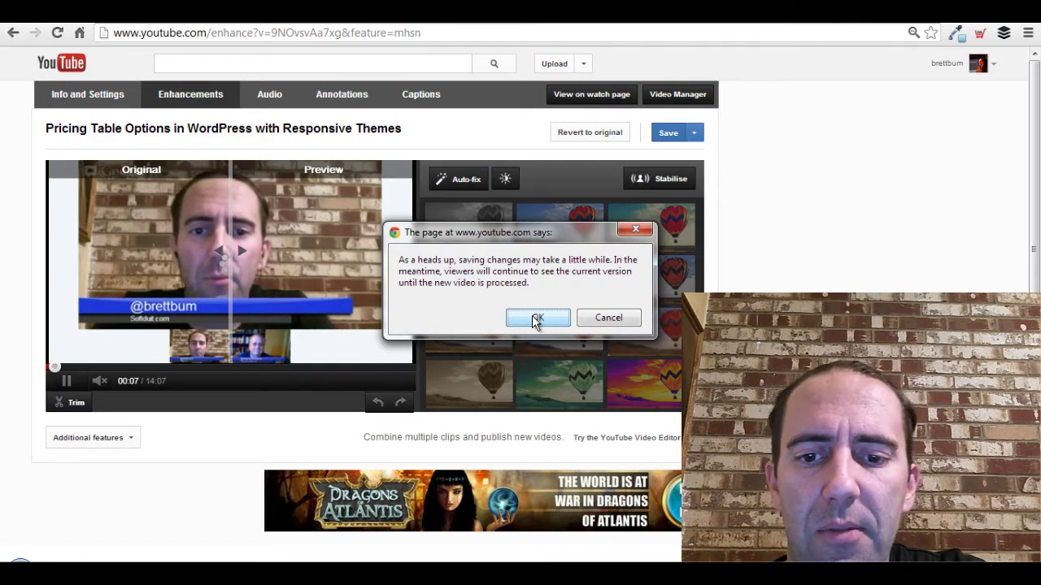
{"action": "left_click", "coordinate": [535, 318]}
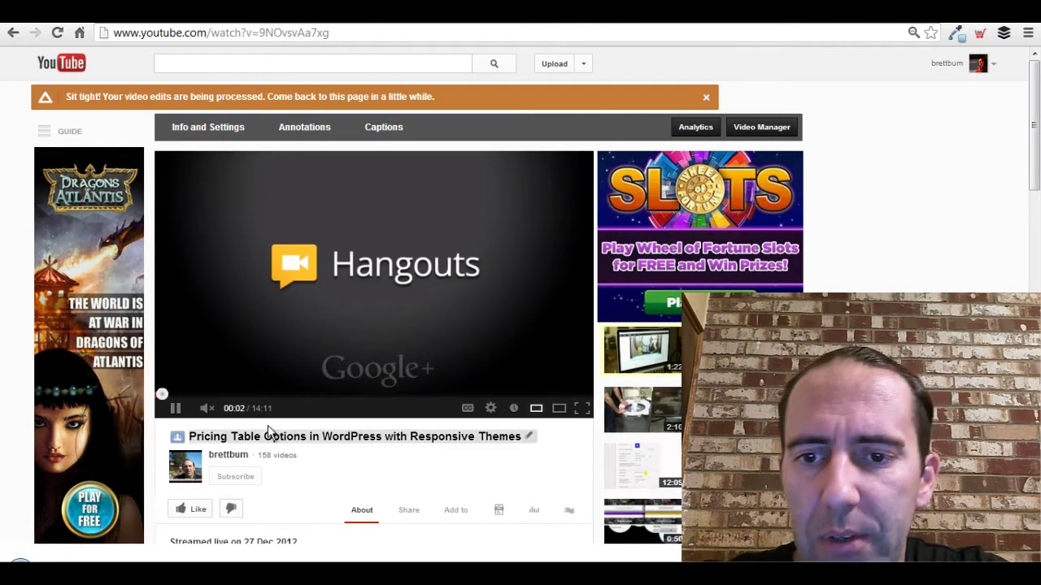
{"action": "left_click", "coordinate": [174, 408]}
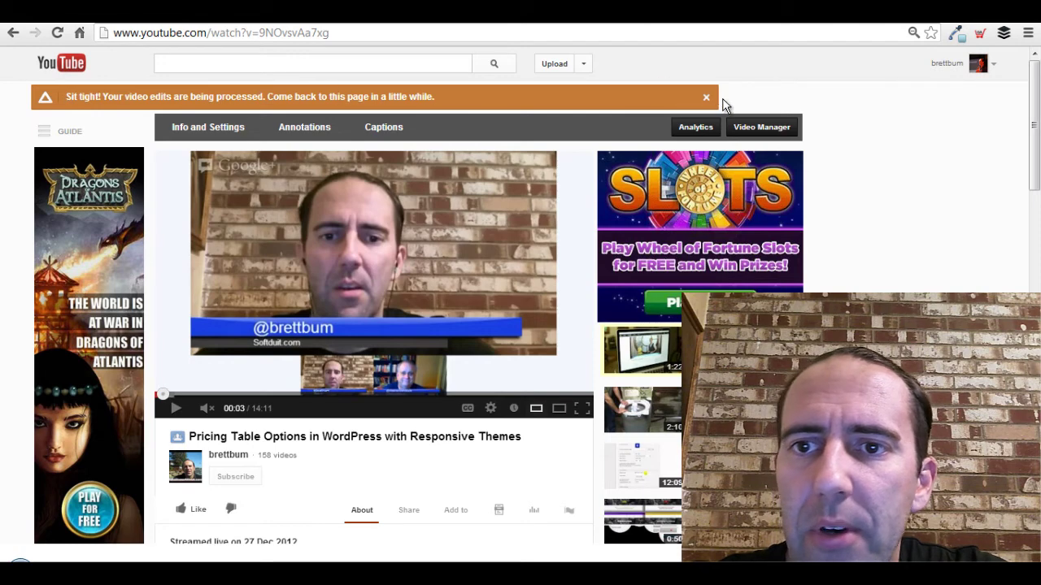
{"action": "left_click", "coordinate": [706, 98]}
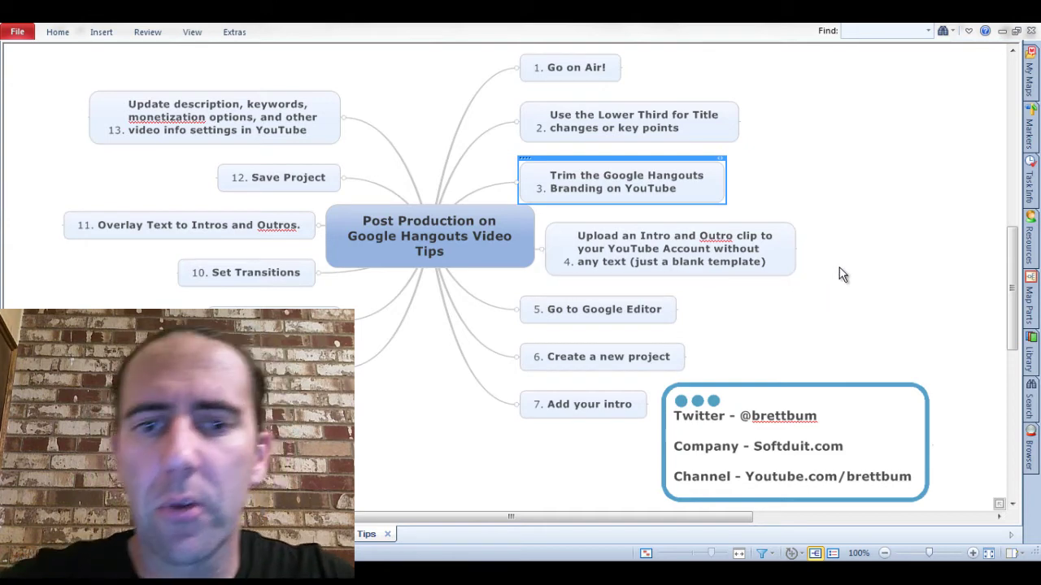
Change mind-map topic 5 from 'Go to Google Editor' to 'Go to YouTube Editor'.
{"action": "left_click", "coordinate": [661, 257]}
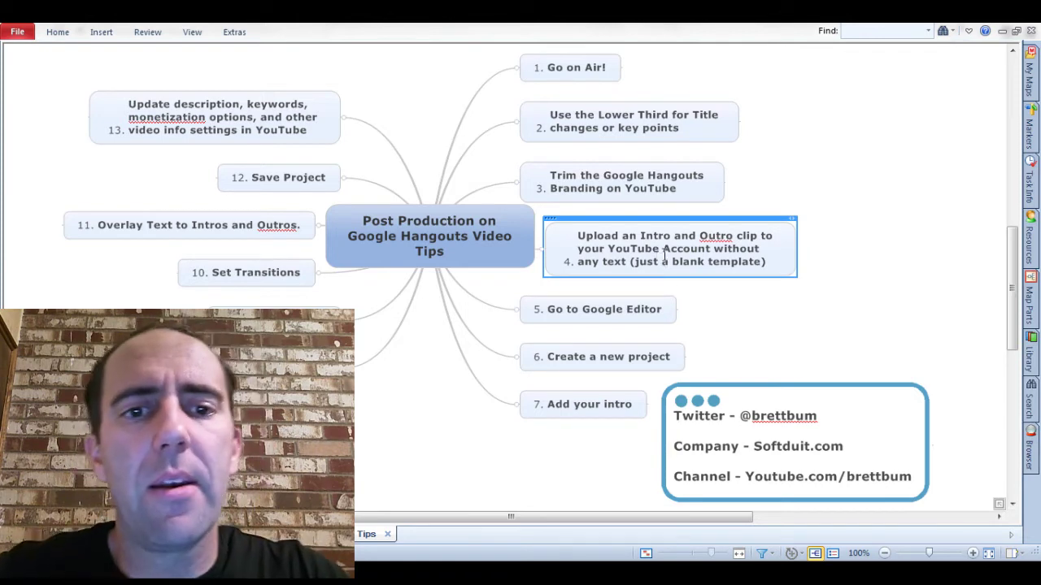
{"action": "left_click", "coordinate": [639, 309]}
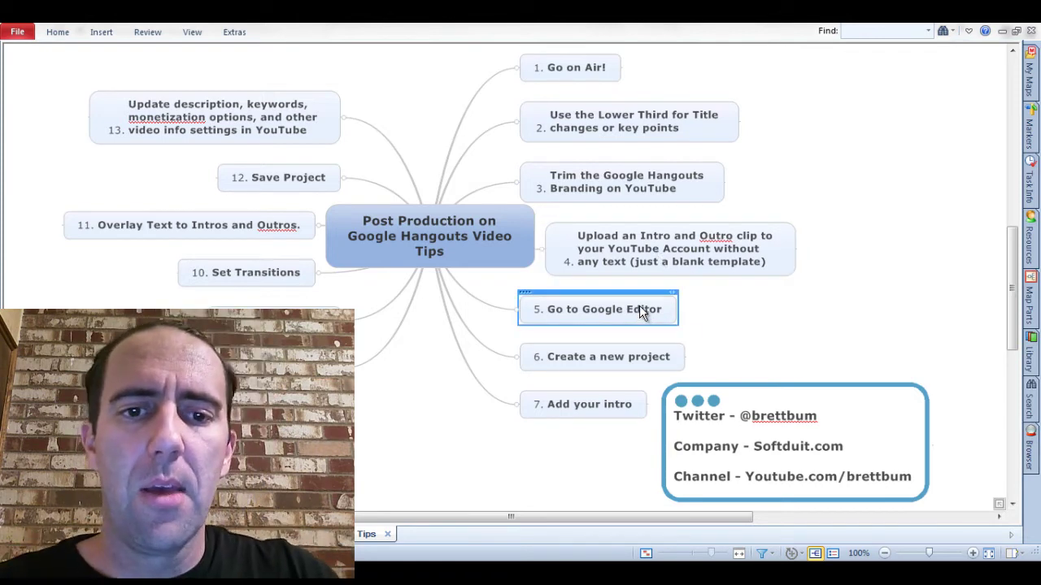
{"action": "left_click_drag", "start_coordinate": [623, 304], "coordinate": [625, 317]}
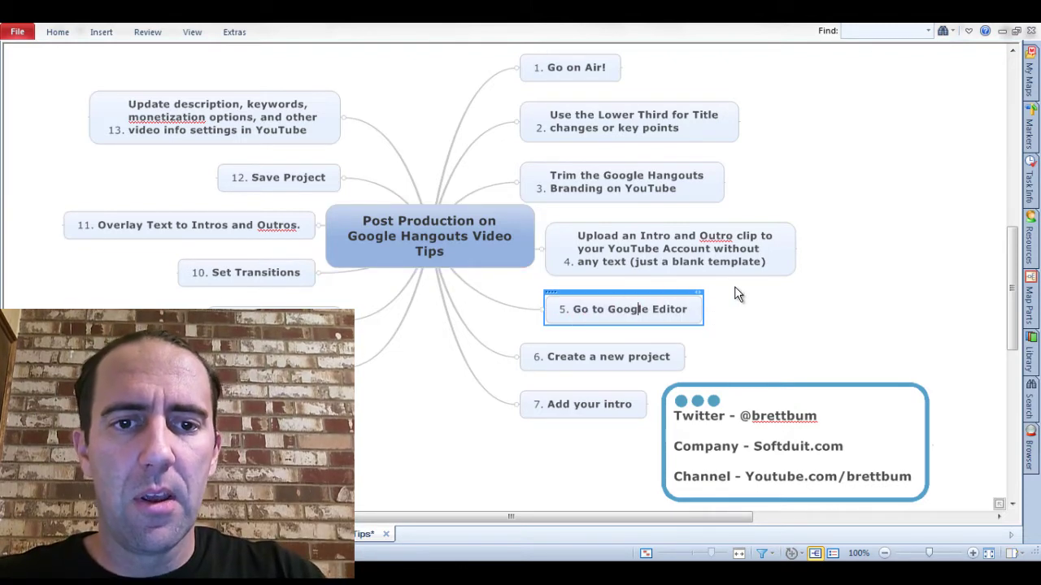
{"action": "key", "text": "Right"}
{"action": "key", "text": "shift+Left"}
{"action": "key", "text": "shift+Left"}
{"action": "key", "text": "shift+Left"}
{"action": "key", "text": "shift+Left"}
{"action": "key", "text": "shift+Left"}
{"action": "key", "text": "shift+Left"}
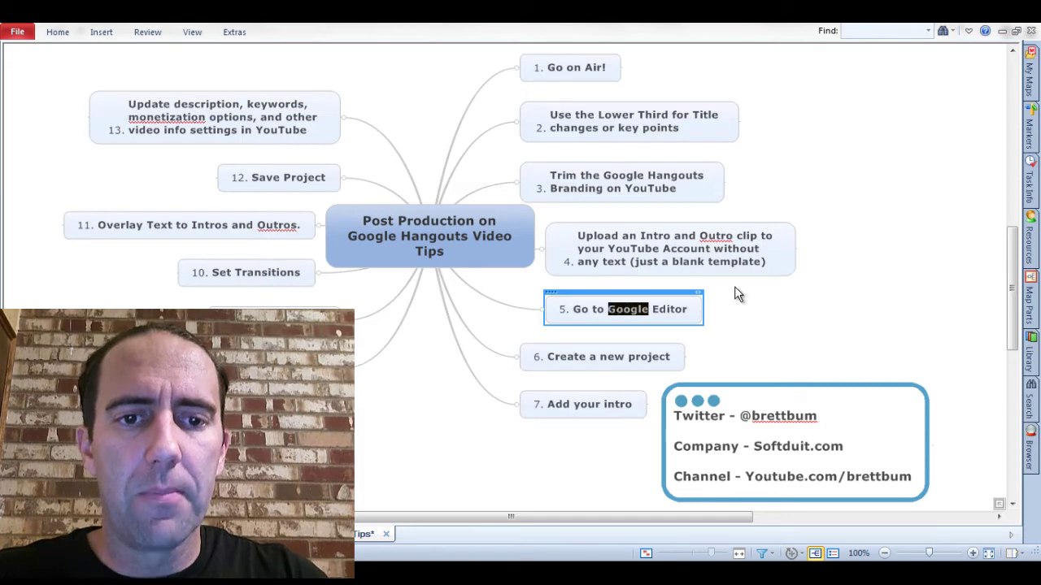
{"action": "type", "text": "YouTube"}
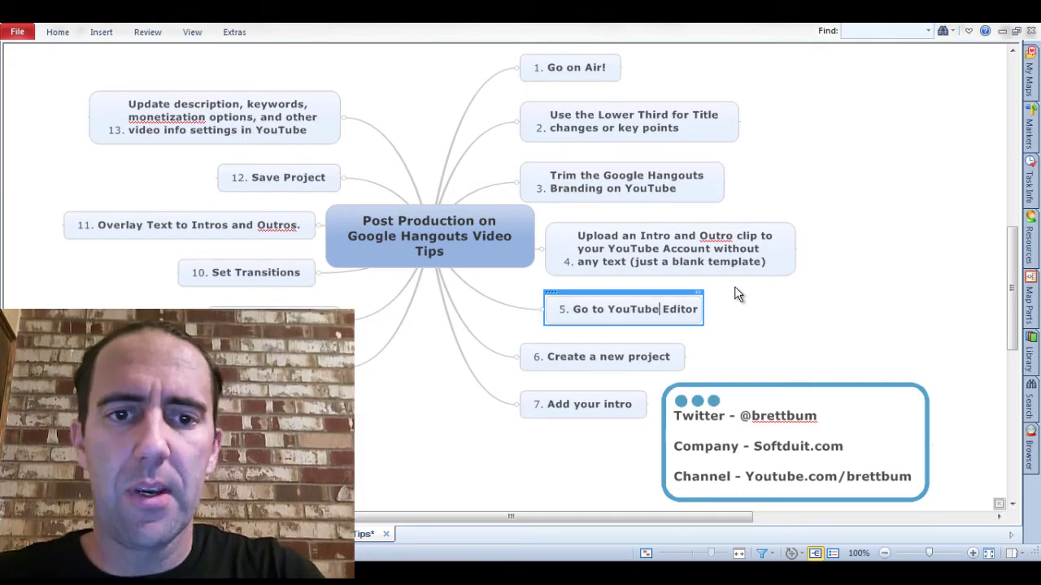
{"action": "key", "text": "alt+Tab"}
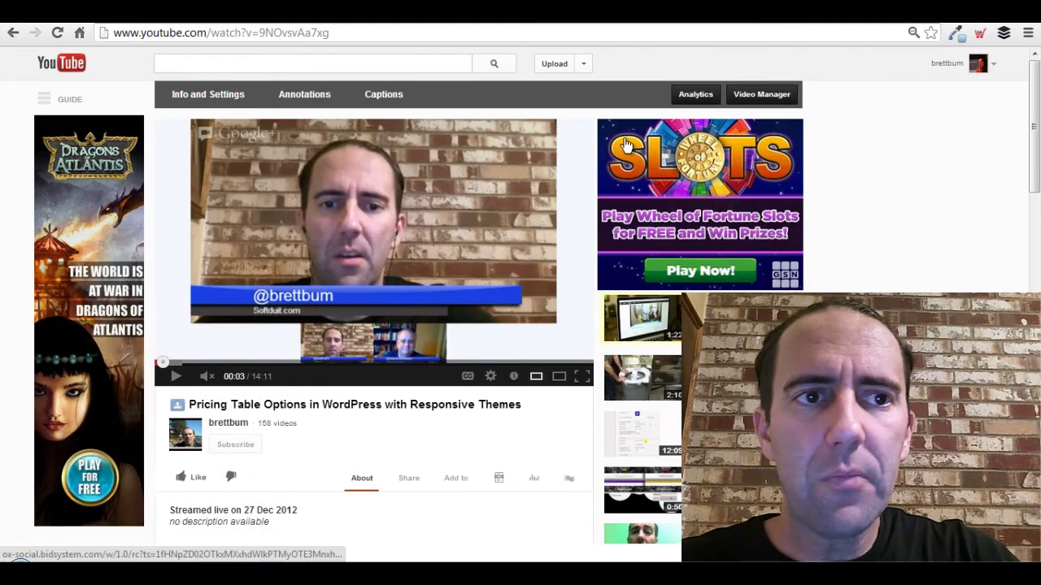
Load youtube.com/editor in a new browser tab.
{"action": "key", "text": "ctrl+t"}
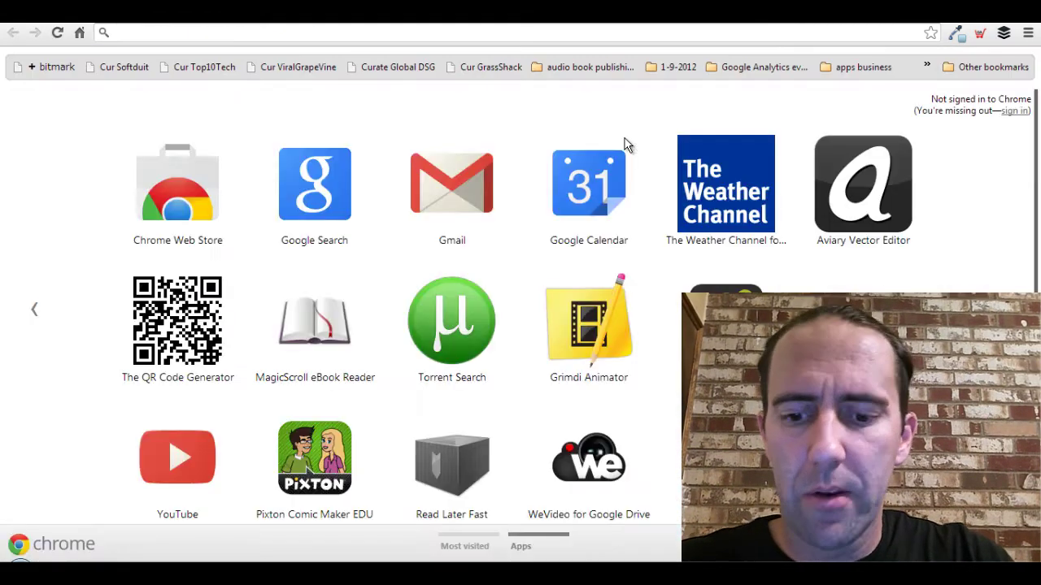
{"action": "type", "text": "youtube.com/"}
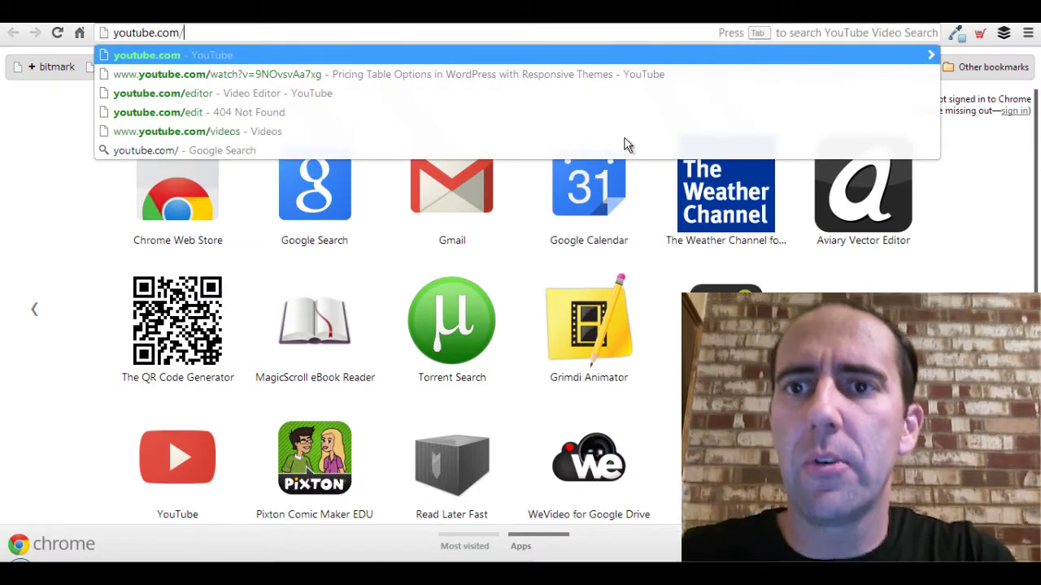
{"action": "type", "text": "editor"}
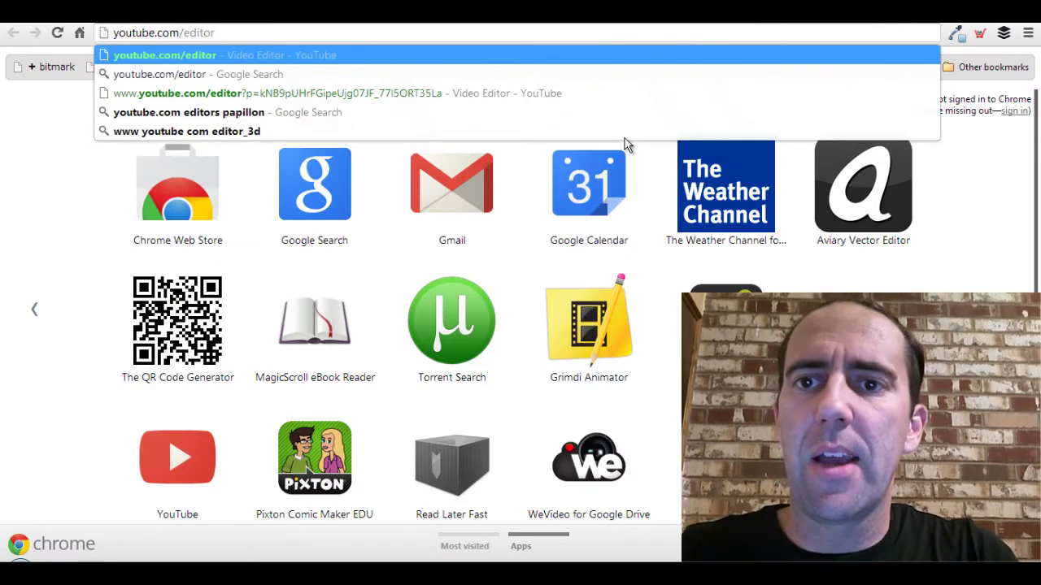
{"action": "key", "text": "Return"}
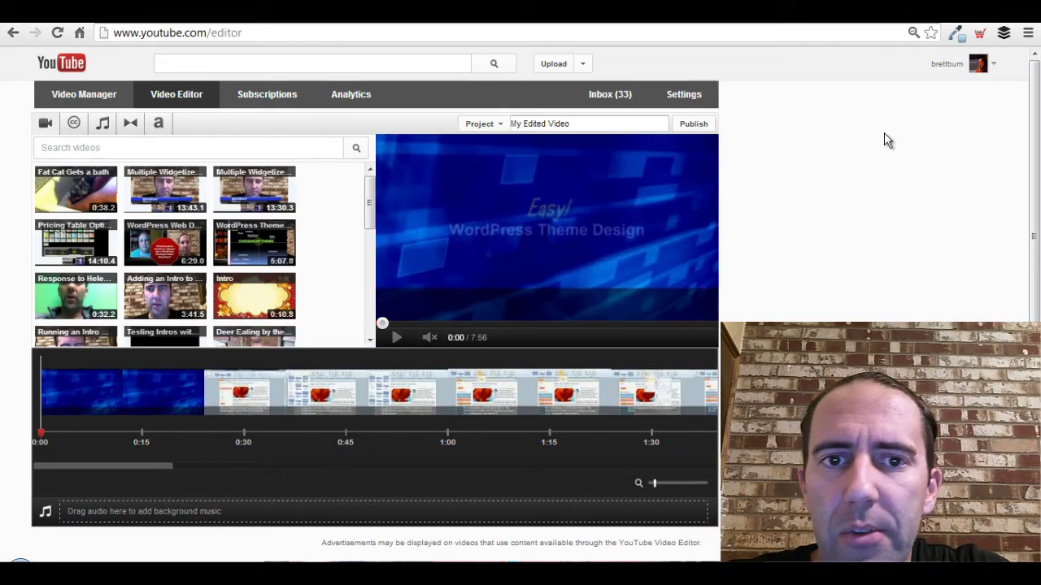
Create a new, empty Video Editor project.
{"action": "left_click", "coordinate": [499, 127]}
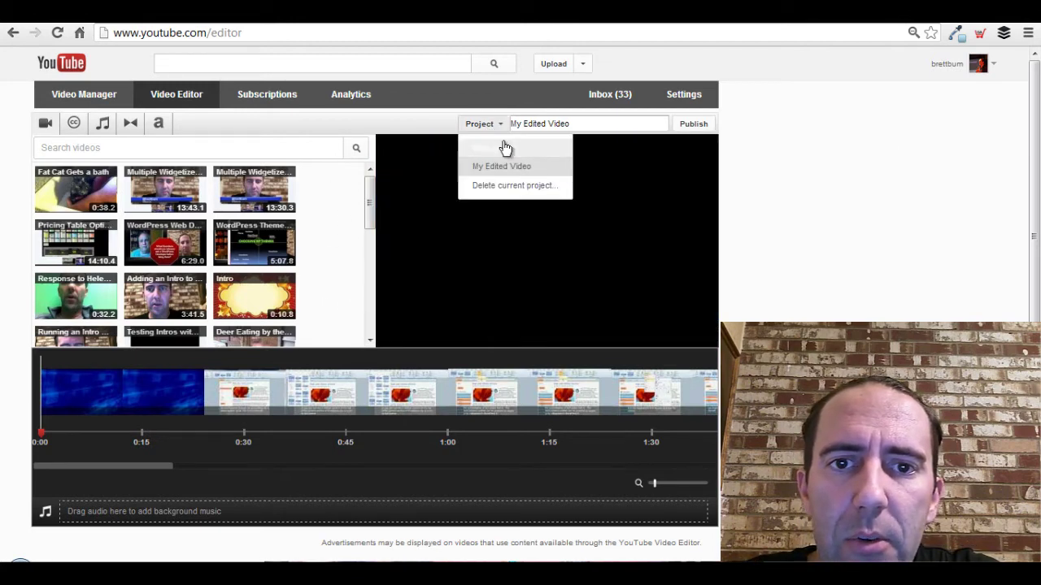
{"action": "left_click", "coordinate": [504, 148]}
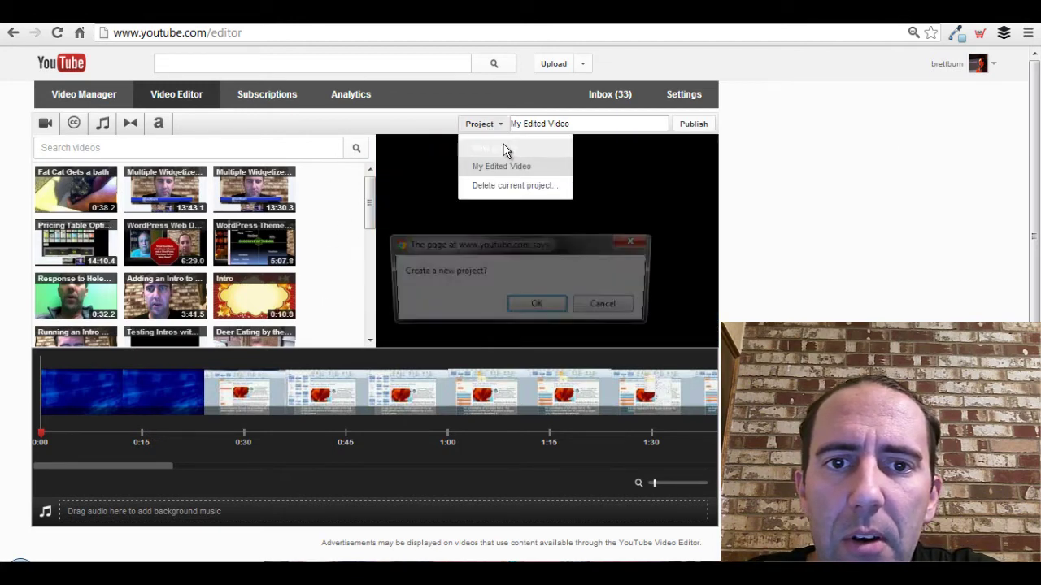
{"action": "left_click", "coordinate": [544, 304]}
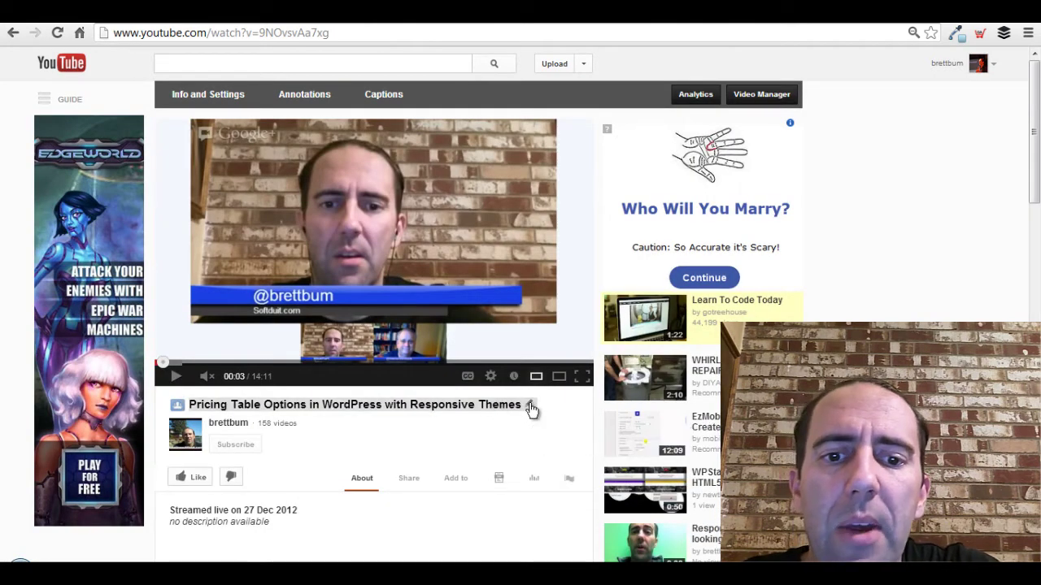
Copy the video's title and paste it as the project name 'Pricing Table Options in WordPress with Responsive Themes'.
{"action": "left_click", "coordinate": [530, 405]}
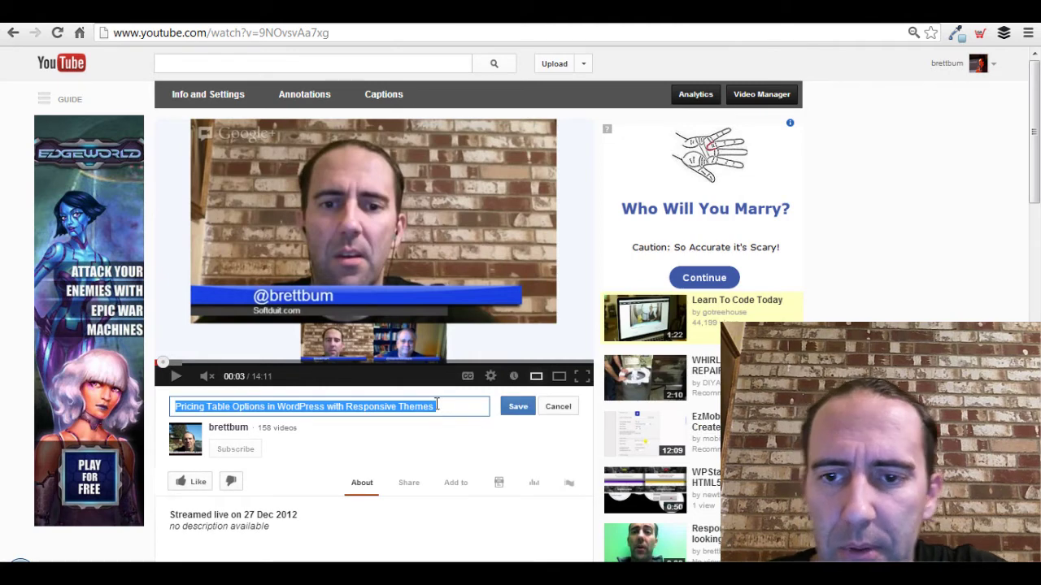
{"action": "left_click", "coordinate": [558, 406]}
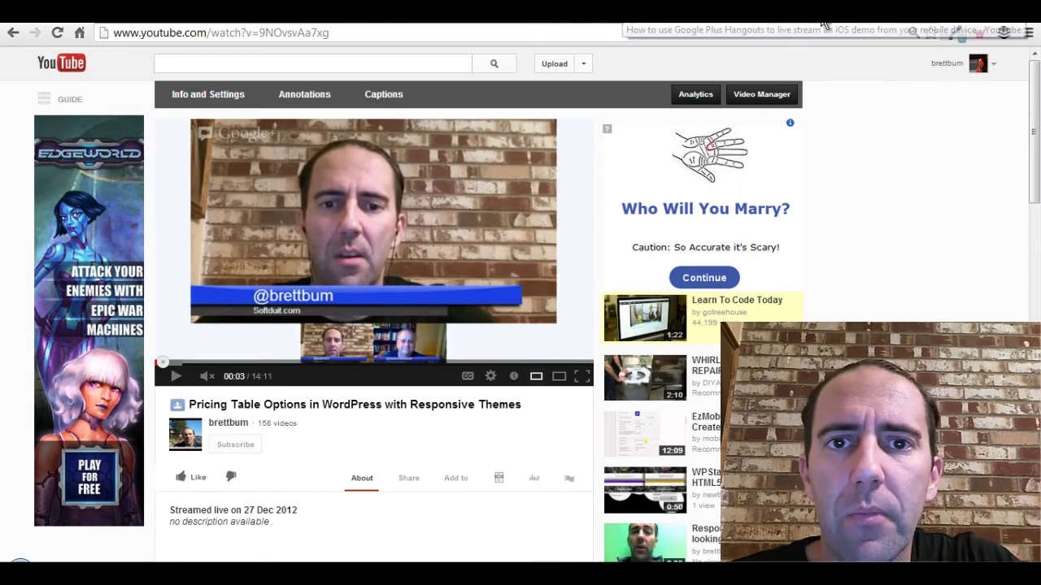
{"action": "left_click", "coordinate": [900, 24]}
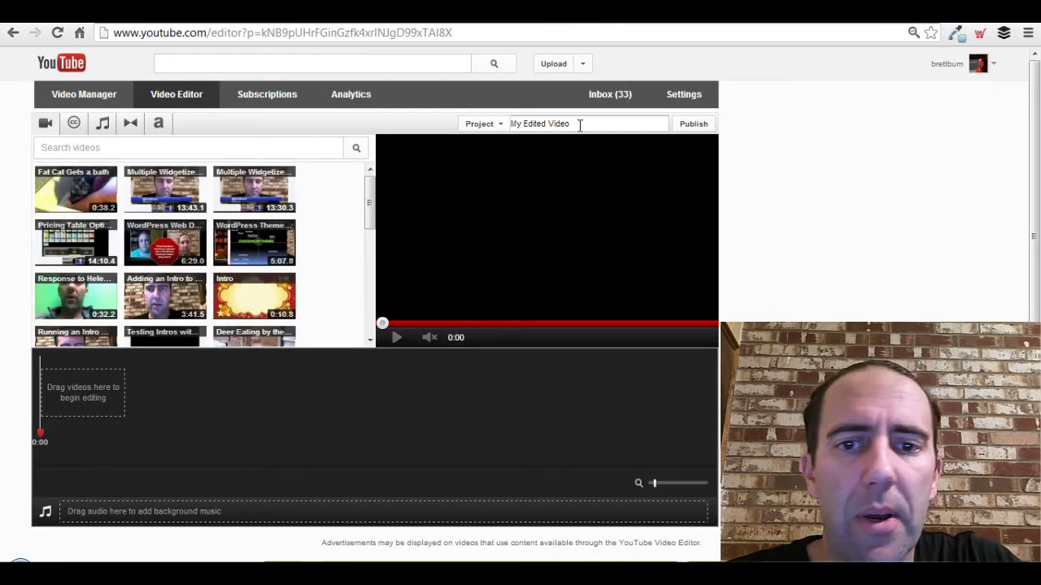
{"action": "left_click_drag", "start_coordinate": [580, 124], "coordinate": [465, 121]}
{"action": "key", "text": "ctrl+v"}
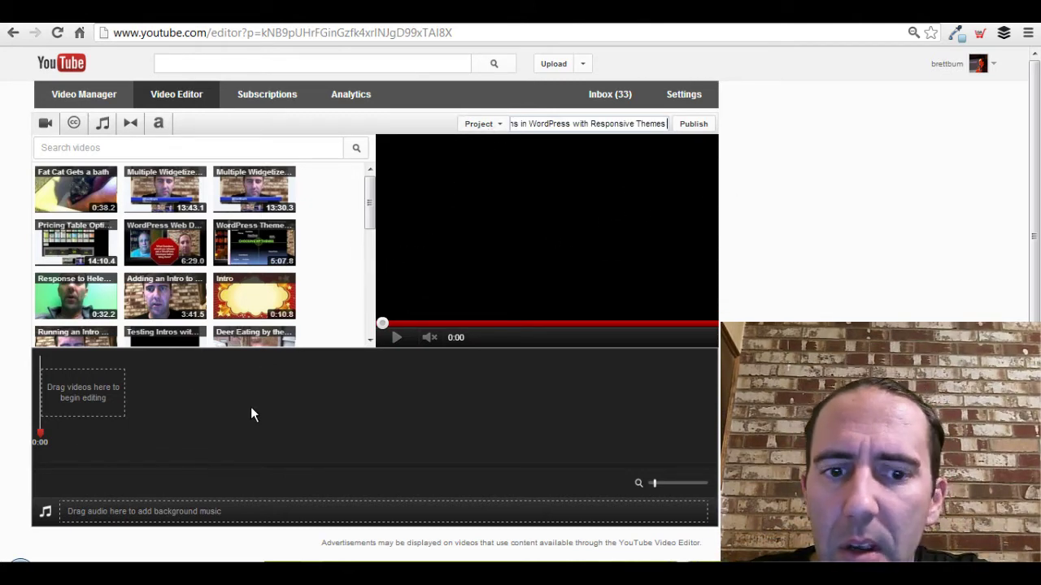
{"action": "left_click_drag", "start_coordinate": [370, 213], "coordinate": [370, 226]}
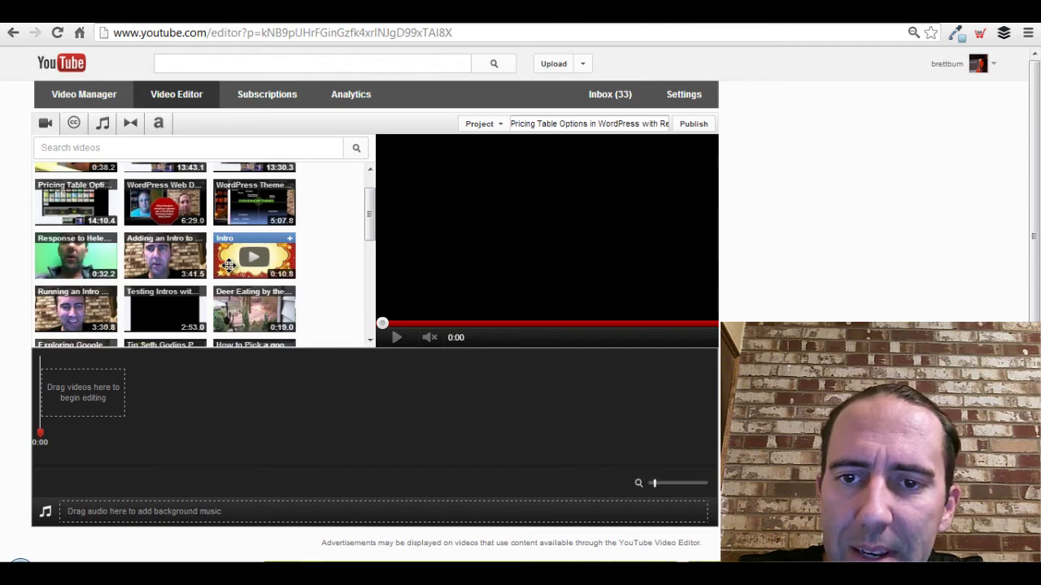
Place the 10.8-second Intro clip at the start of the timeline and play its preview.
{"action": "left_click_drag", "start_coordinate": [225, 262], "coordinate": [59, 408]}
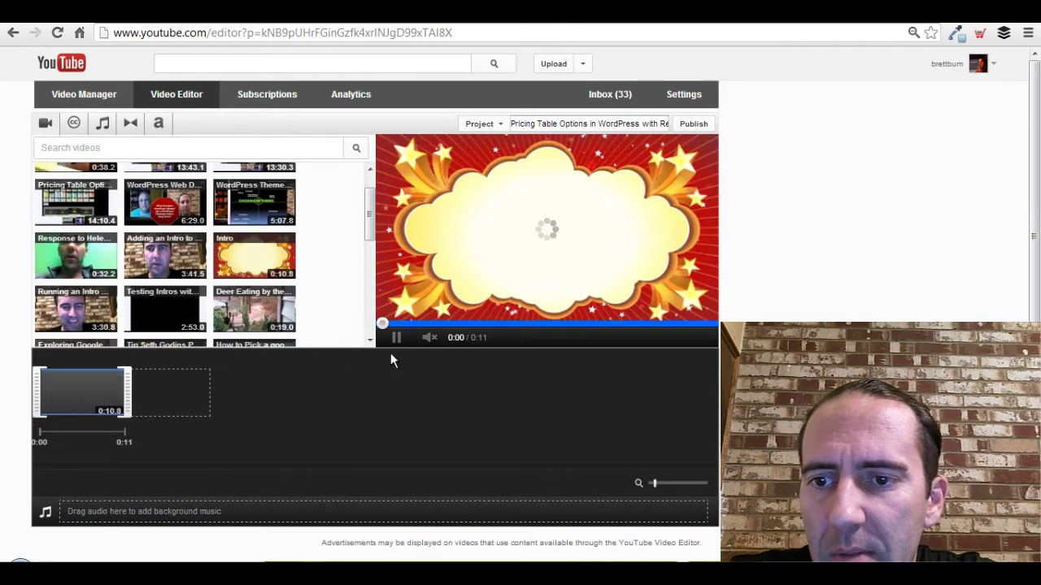
{"action": "left_click", "coordinate": [396, 340]}
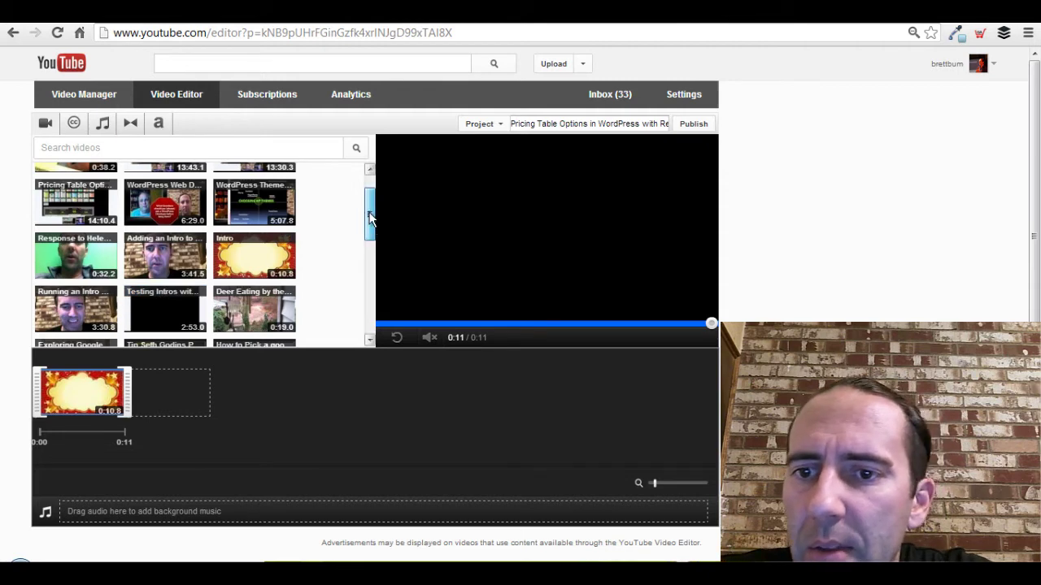
{"action": "scroll", "coordinate": [370, 215], "scroll_direction": "up", "scroll_amount": 1}
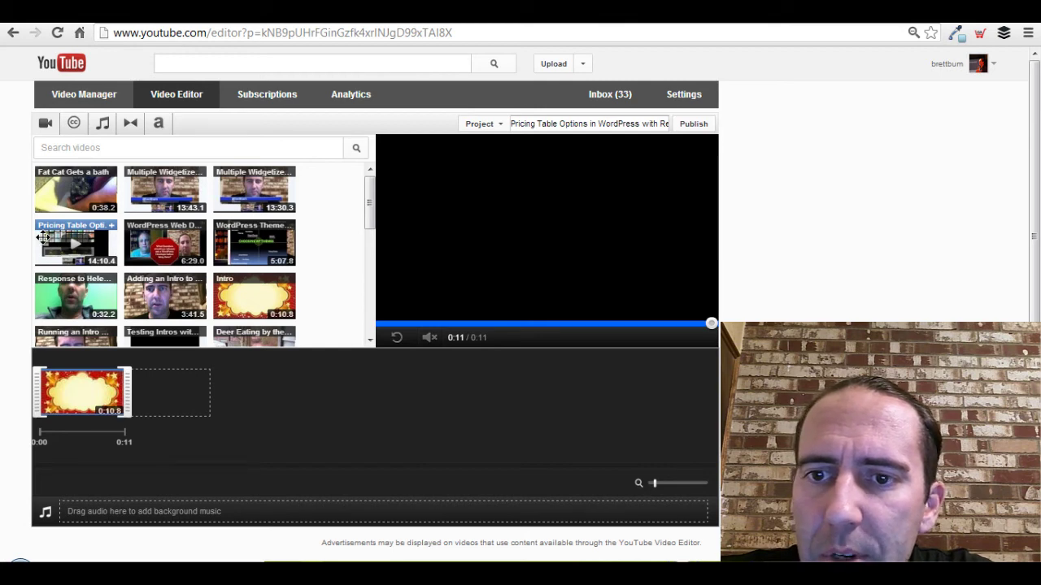
Drop the Pricing Table Options video after the Intro clip, bringing the project to 14:11.
{"action": "left_click_drag", "start_coordinate": [44, 237], "coordinate": [140, 397]}
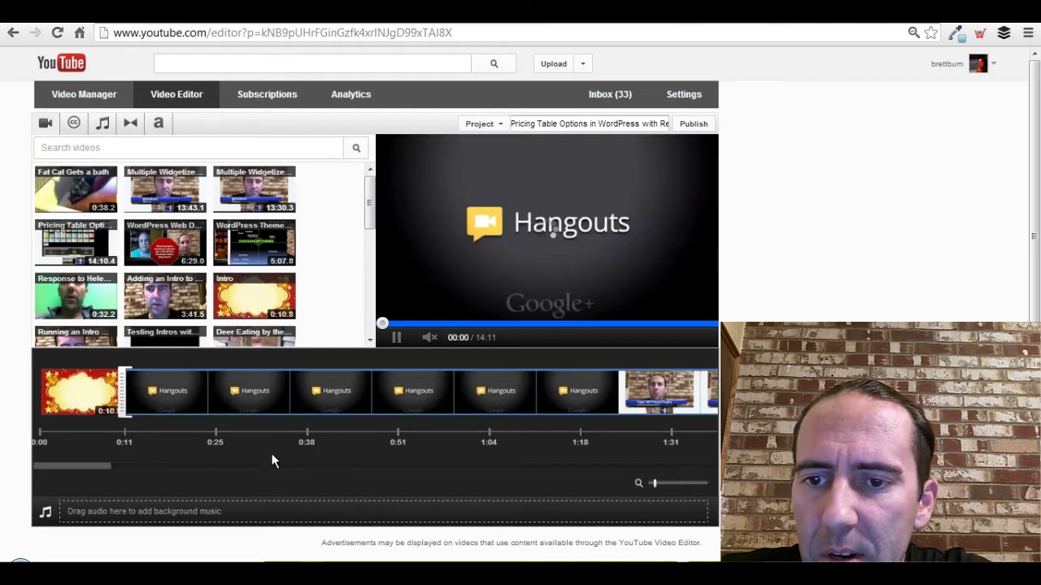
{"action": "mouse_move", "coordinate": [143, 398]}
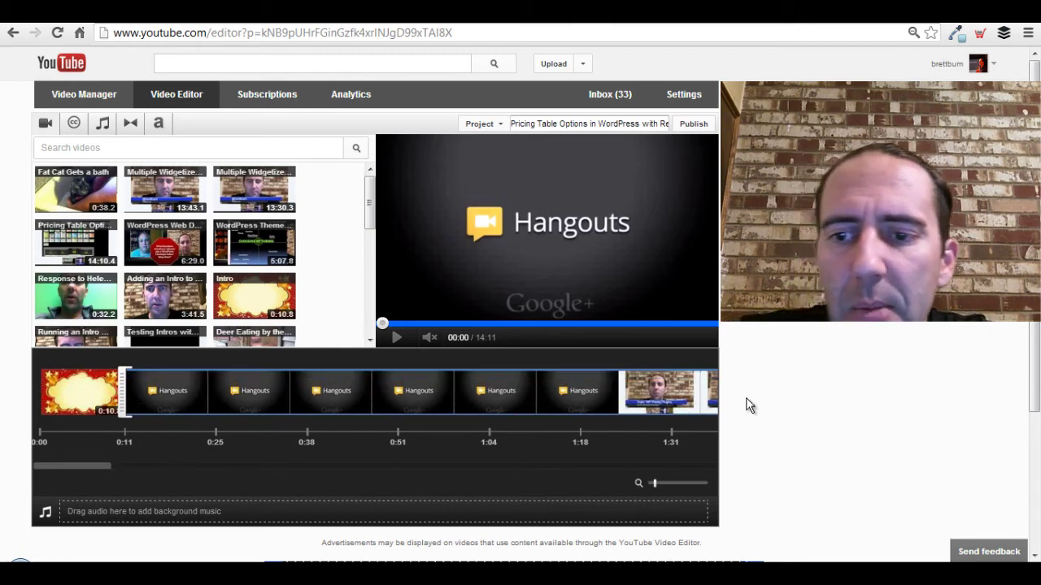
{"action": "mouse_move", "coordinate": [65, 410]}
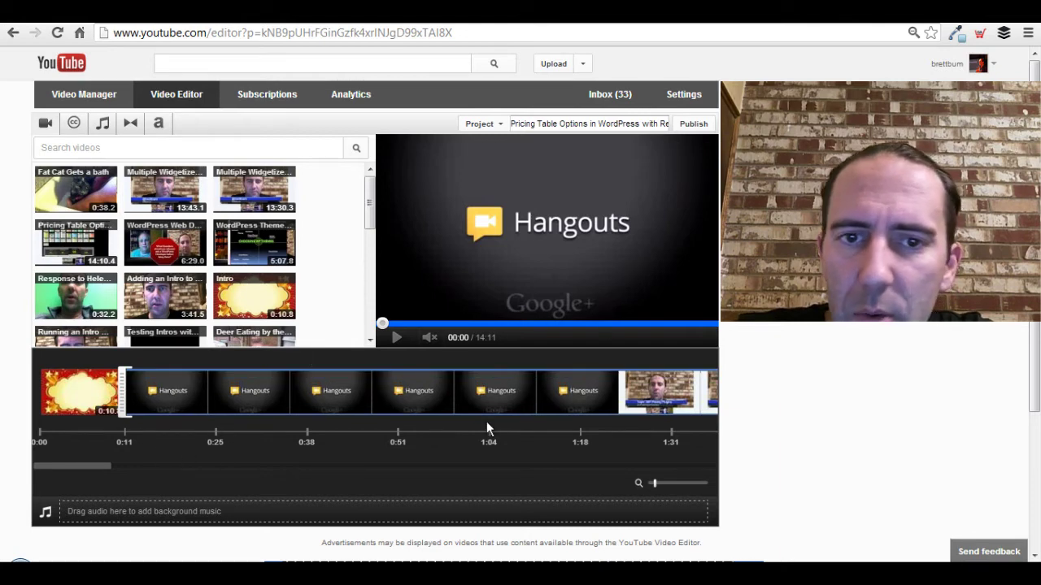
Scroll to the timeline's end, add a second 10.8-second Intro clip as outro, then scroll back.
{"action": "left_click_drag", "start_coordinate": [93, 468], "coordinate": [713, 483]}
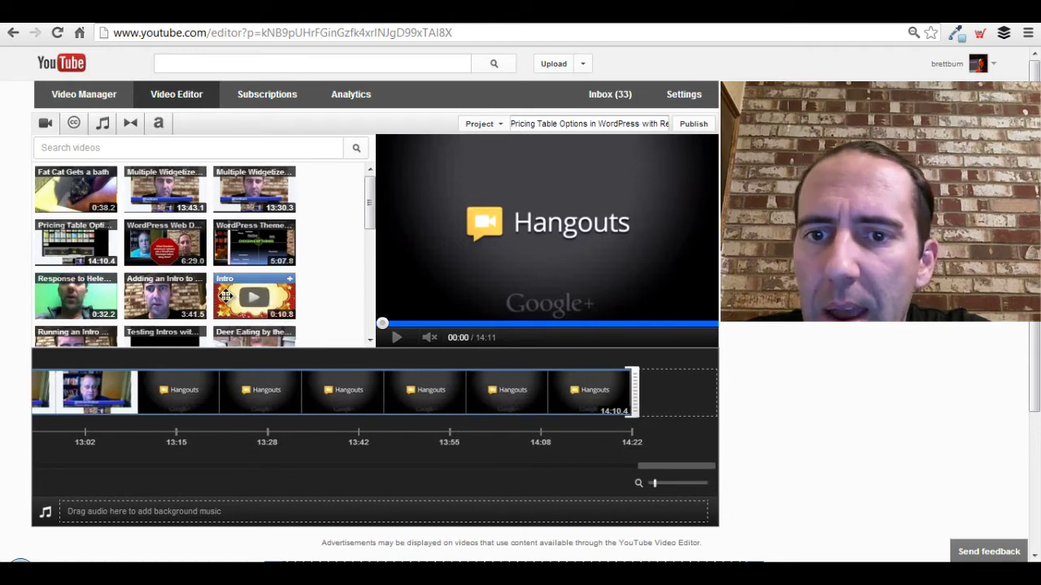
{"action": "mouse_move", "coordinate": [225, 297]}
{"action": "left_mouse_down"}
{"action": "mouse_move", "coordinate": [493, 350]}
{"action": "mouse_move", "coordinate": [662, 400]}
{"action": "left_mouse_up"}
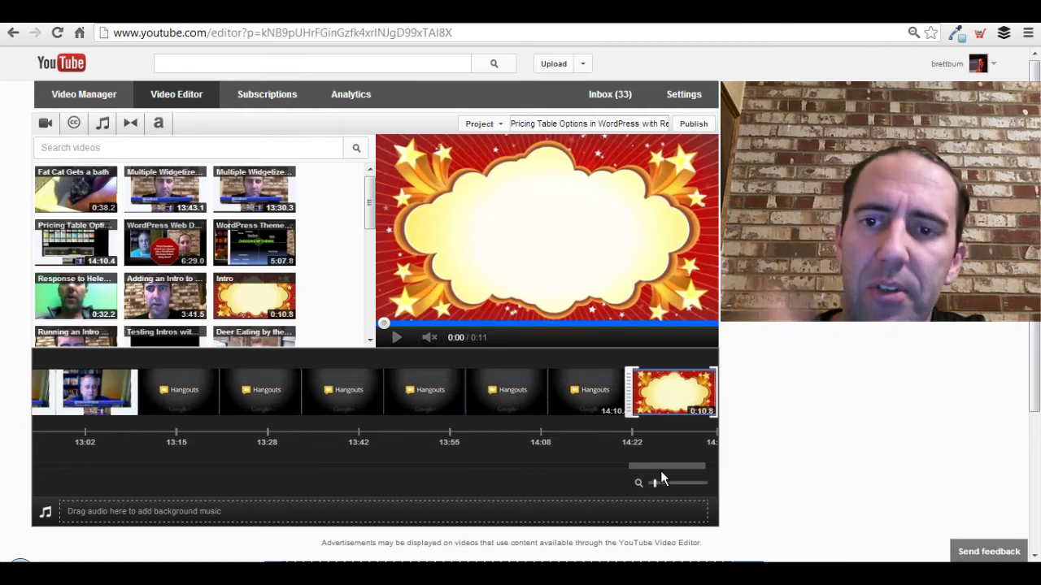
{"action": "left_click_drag", "start_coordinate": [655, 468], "coordinate": [42, 445]}
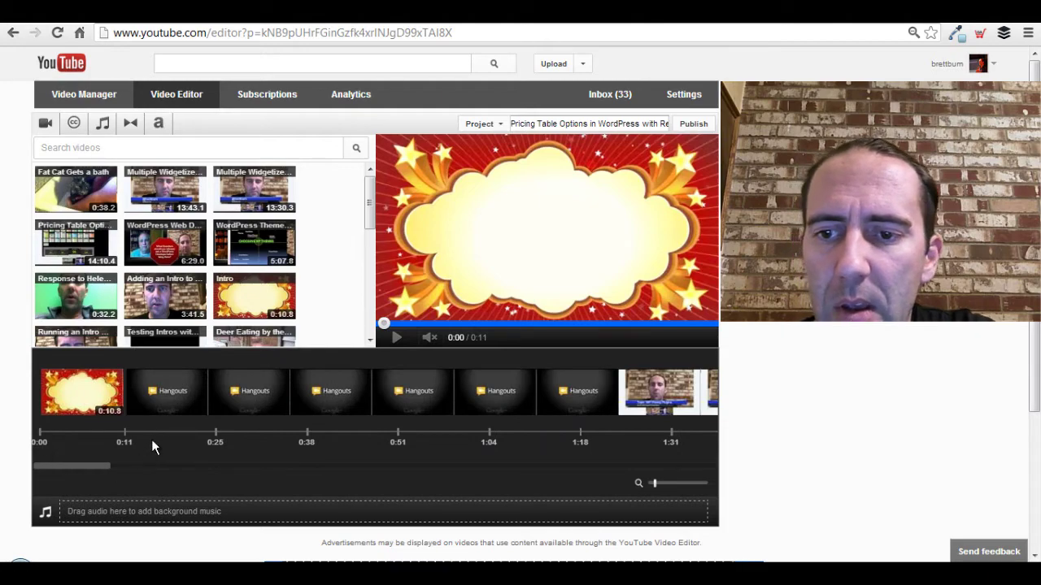
{"action": "key", "text": "alt+Tab"}
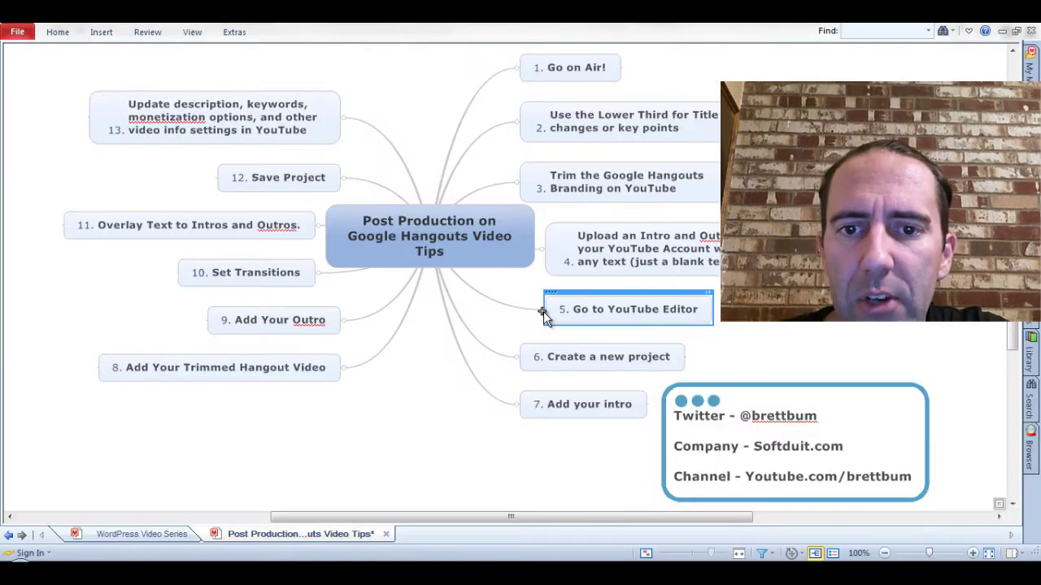
{"action": "left_click", "coordinate": [593, 360]}
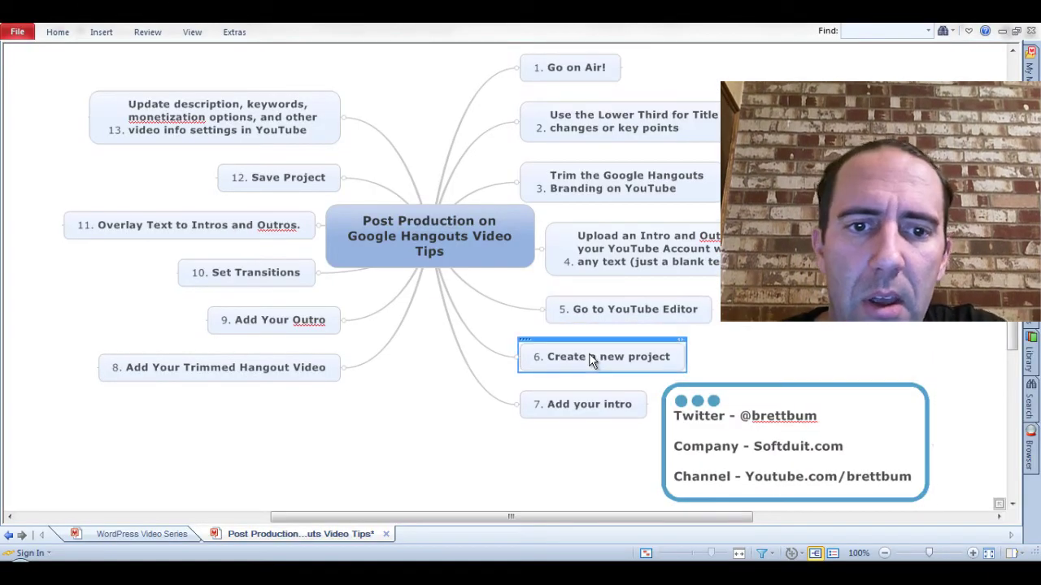
{"action": "left_click", "coordinate": [599, 409]}
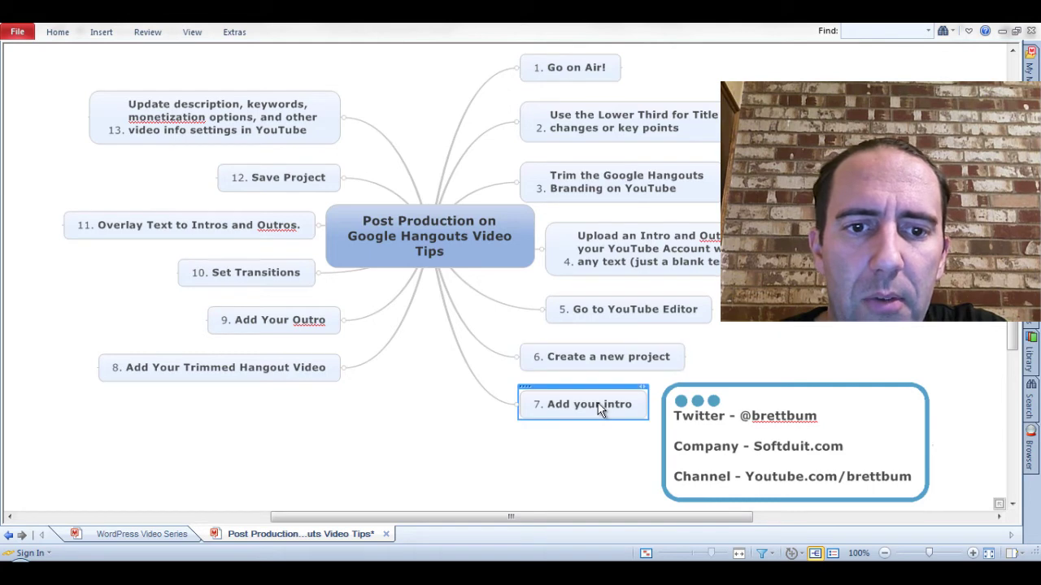
{"action": "left_click", "coordinate": [260, 368]}
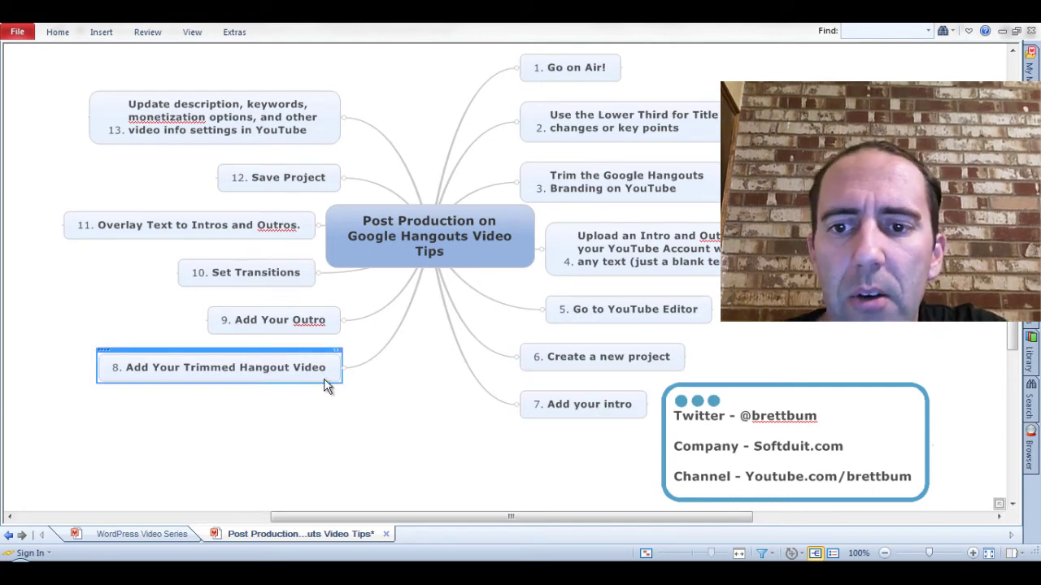
{"action": "left_click", "coordinate": [278, 322]}
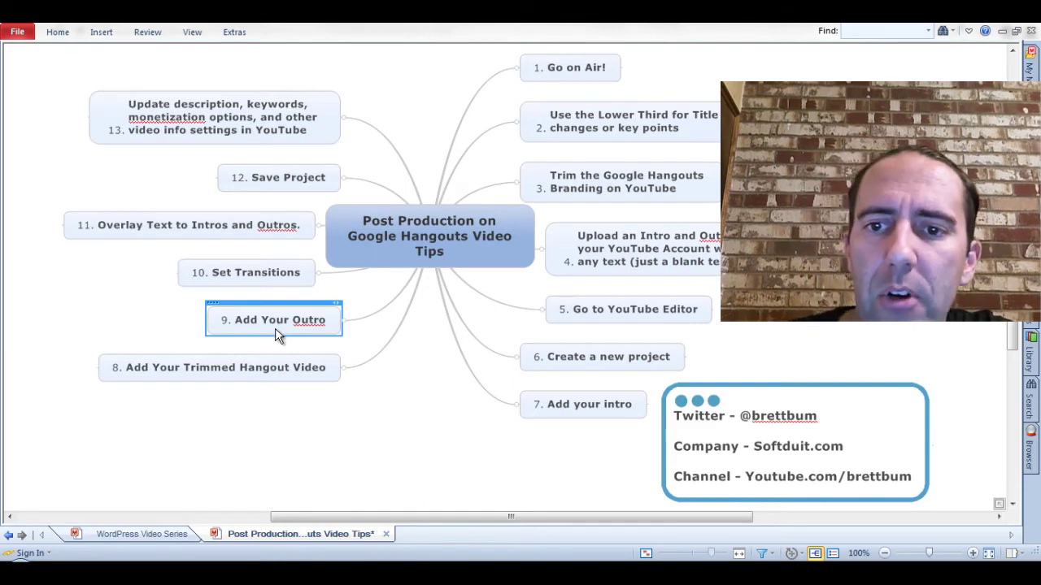
{"action": "key", "text": "alt+Tab"}
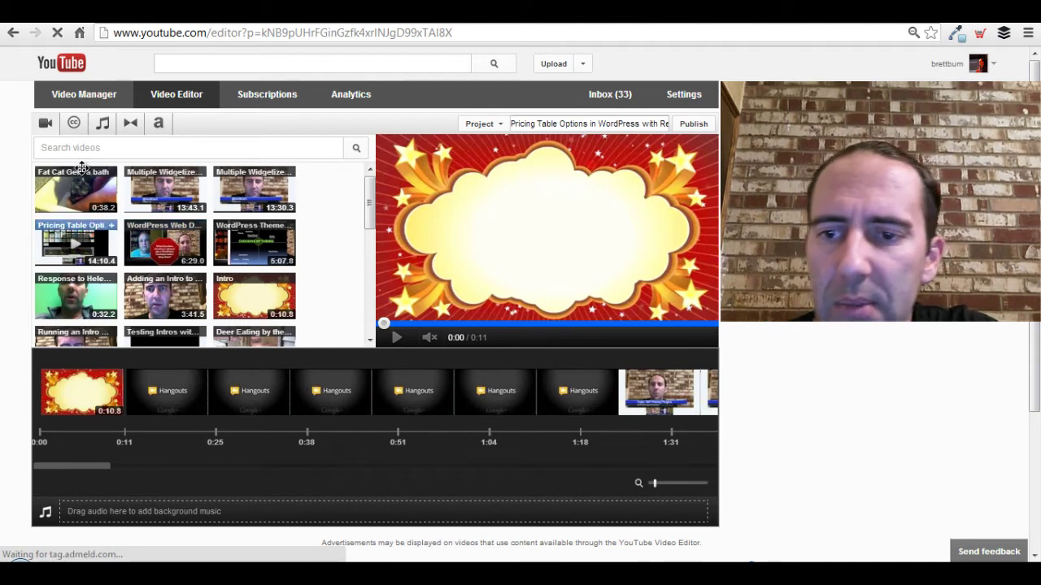
Add Cross-fade transitions after the opening Intro clip and before the outro clip.
{"action": "left_click", "coordinate": [133, 128]}
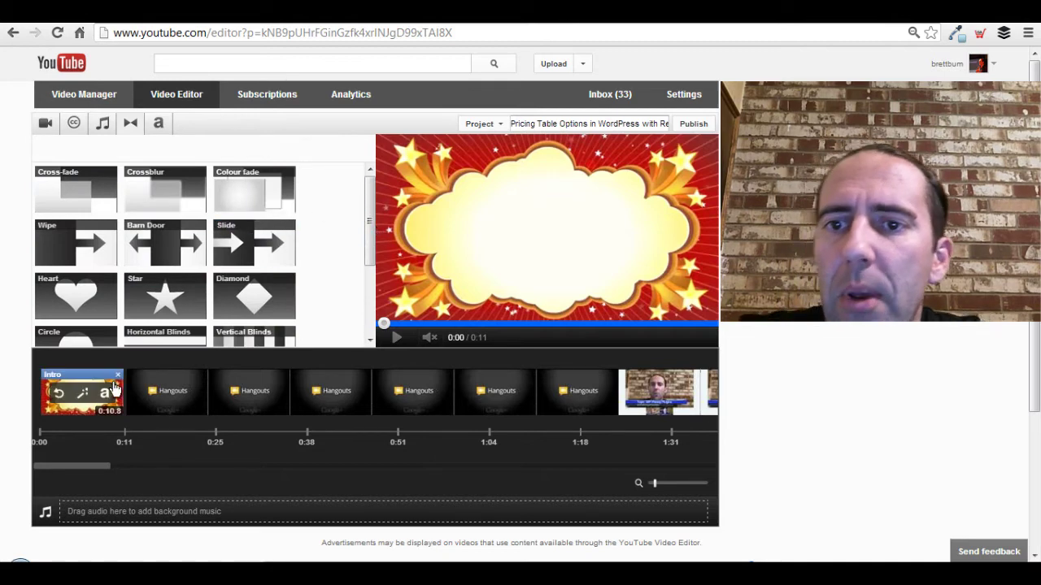
{"action": "mouse_move", "coordinate": [114, 281]}
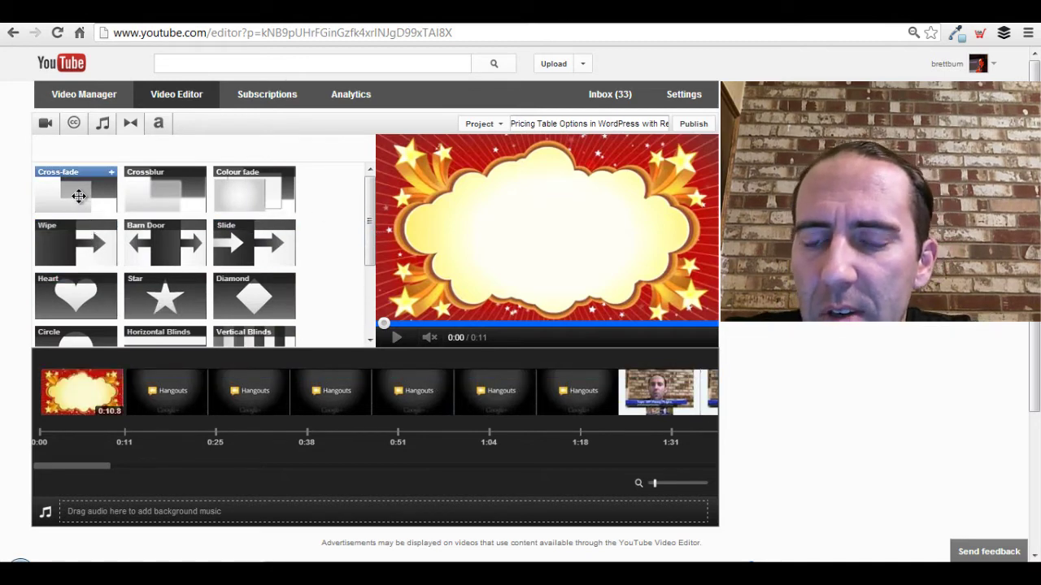
{"action": "left_click_drag", "start_coordinate": [78, 196], "coordinate": [130, 403]}
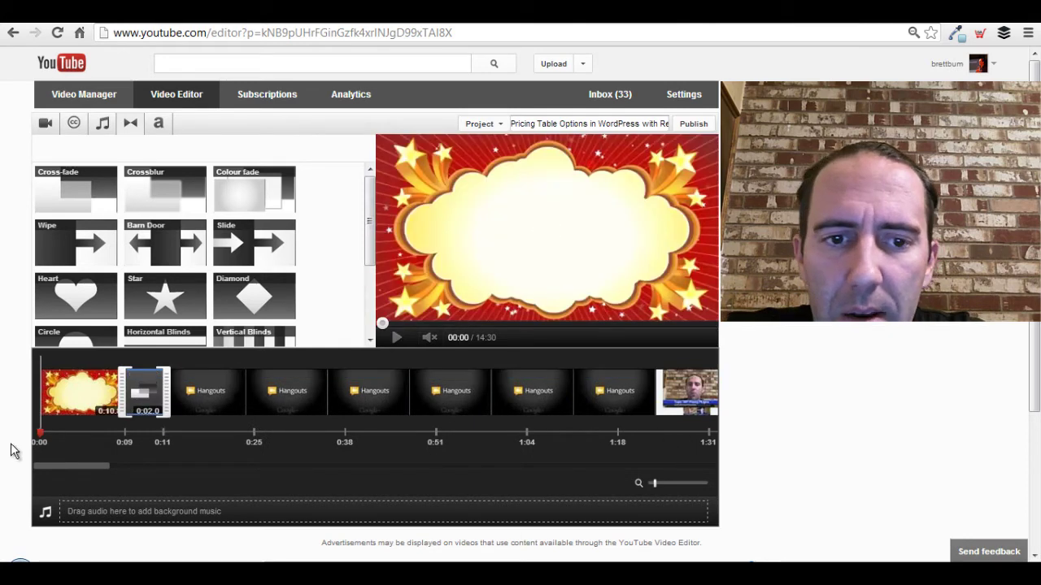
{"action": "left_click_drag", "start_coordinate": [53, 469], "coordinate": [672, 474]}
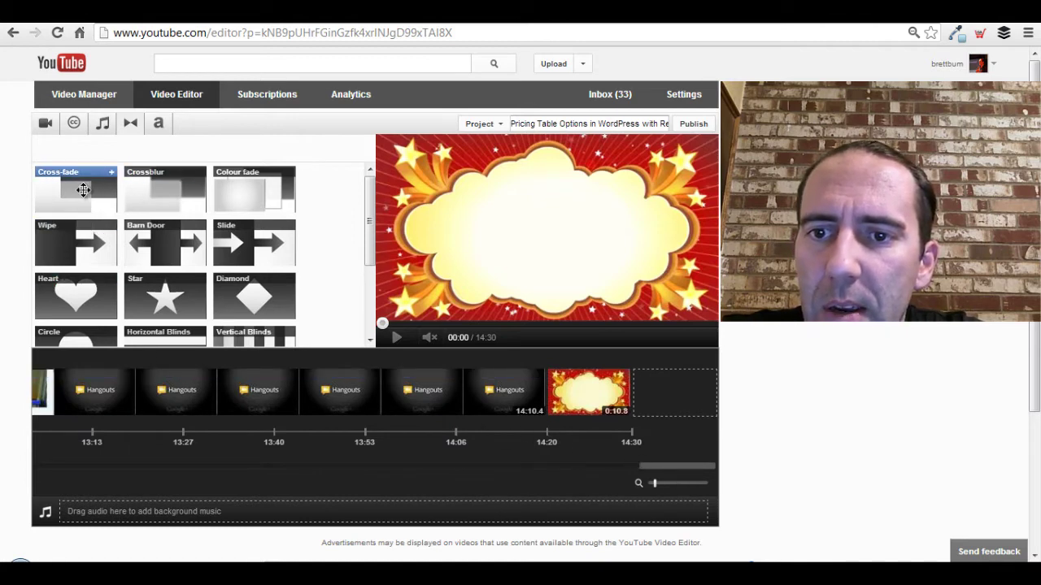
{"action": "left_click_drag", "start_coordinate": [83, 190], "coordinate": [548, 416]}
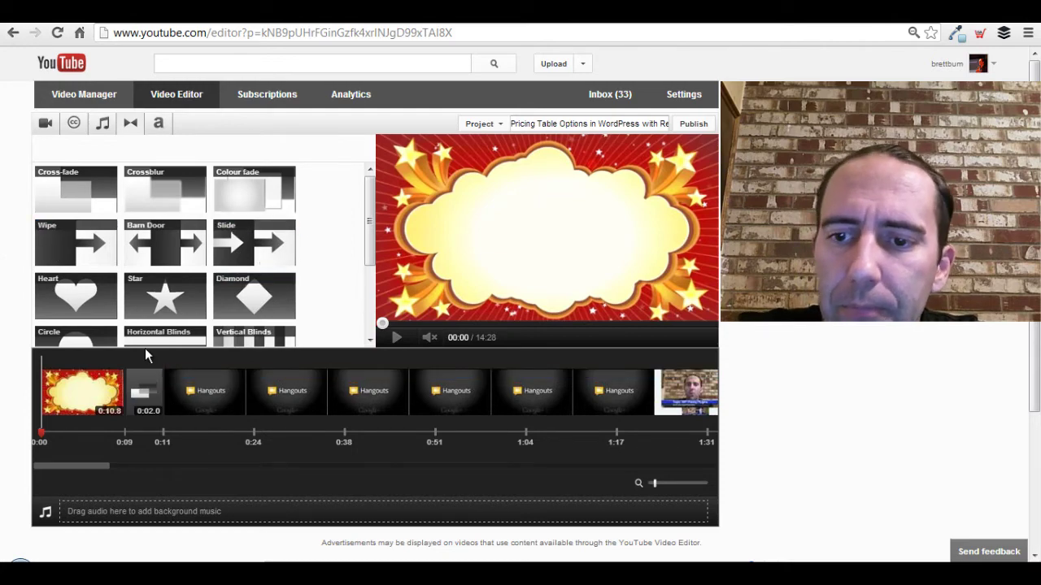
Review steps 10 and 11 in the MindManager mind map, then return to the editor.
{"action": "key", "text": "alt+Tab"}
{"action": "left_click", "coordinate": [241, 272]}
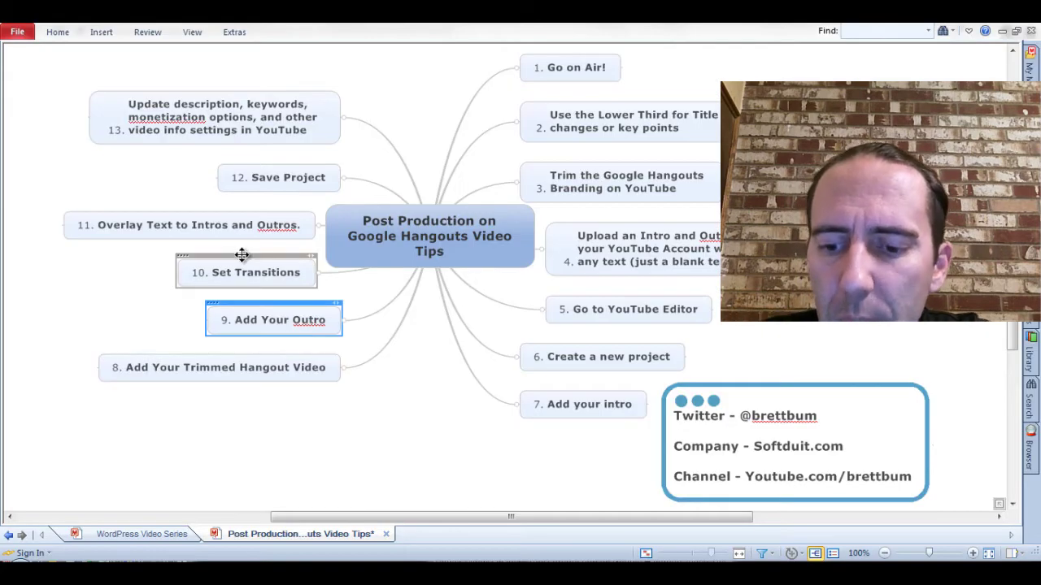
{"action": "left_click", "coordinate": [197, 222]}
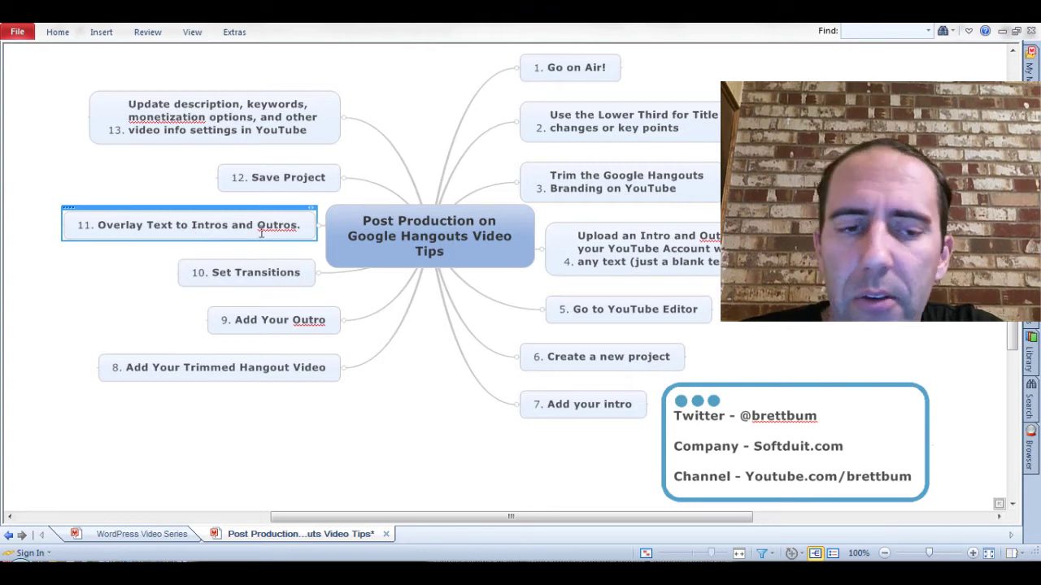
{"action": "key", "text": "alt+Tab"}
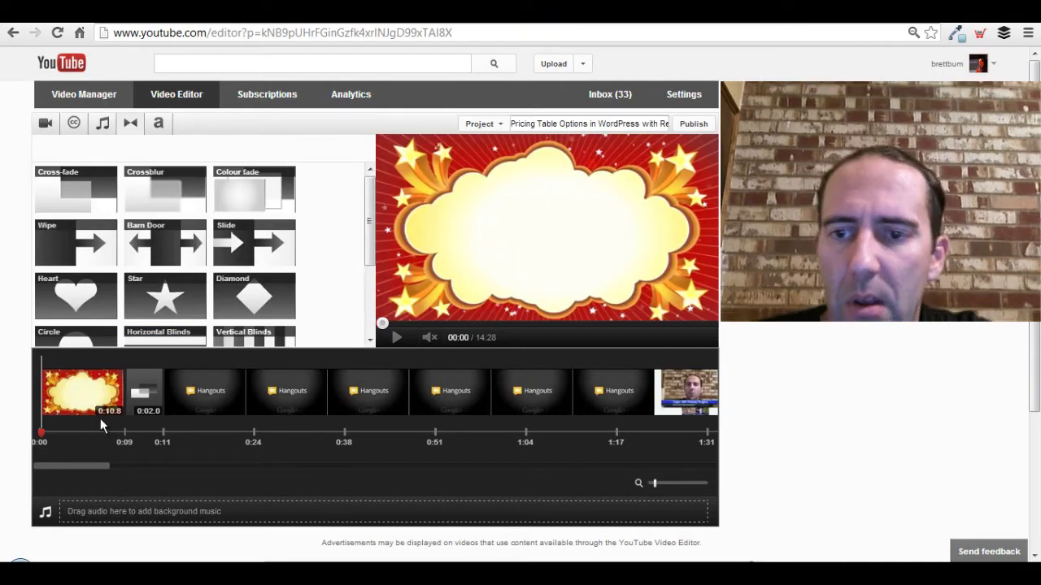
Select the opening Intro clip and apply the Zoom text title style to it.
{"action": "left_click", "coordinate": [61, 406]}
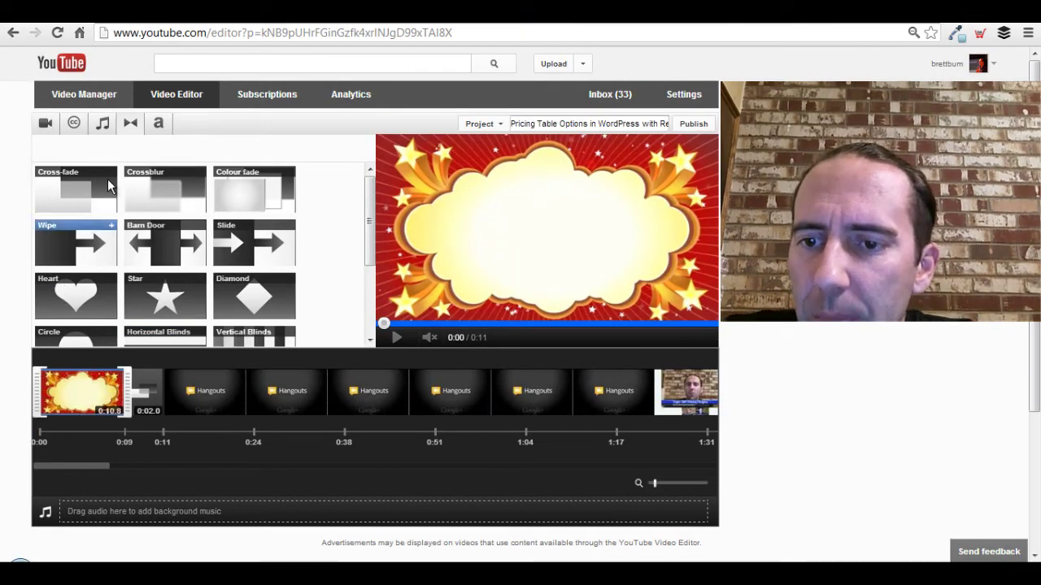
{"action": "left_click", "coordinate": [159, 126]}
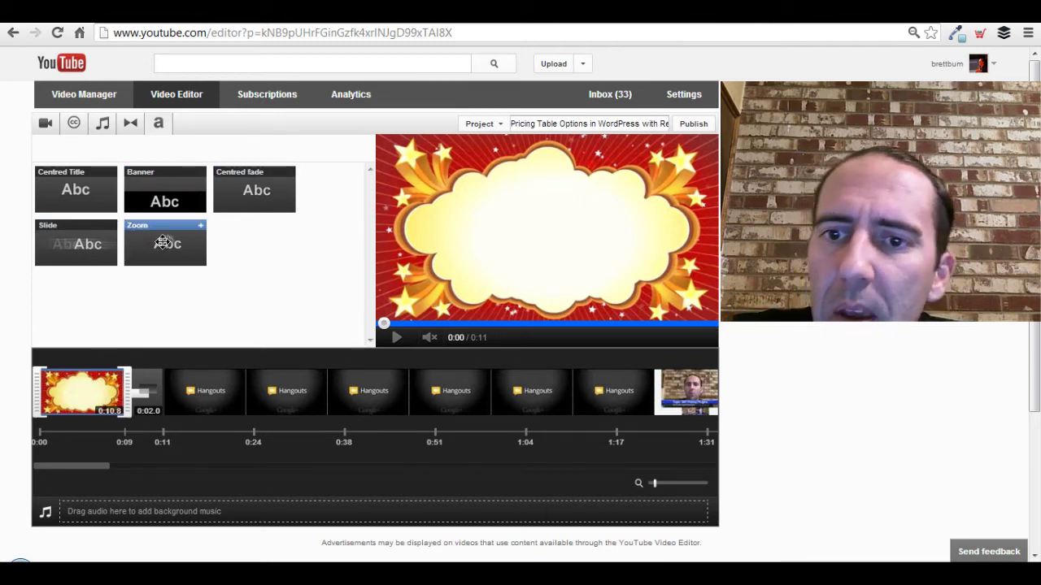
{"action": "left_click_drag", "start_coordinate": [171, 234], "coordinate": [96, 393]}
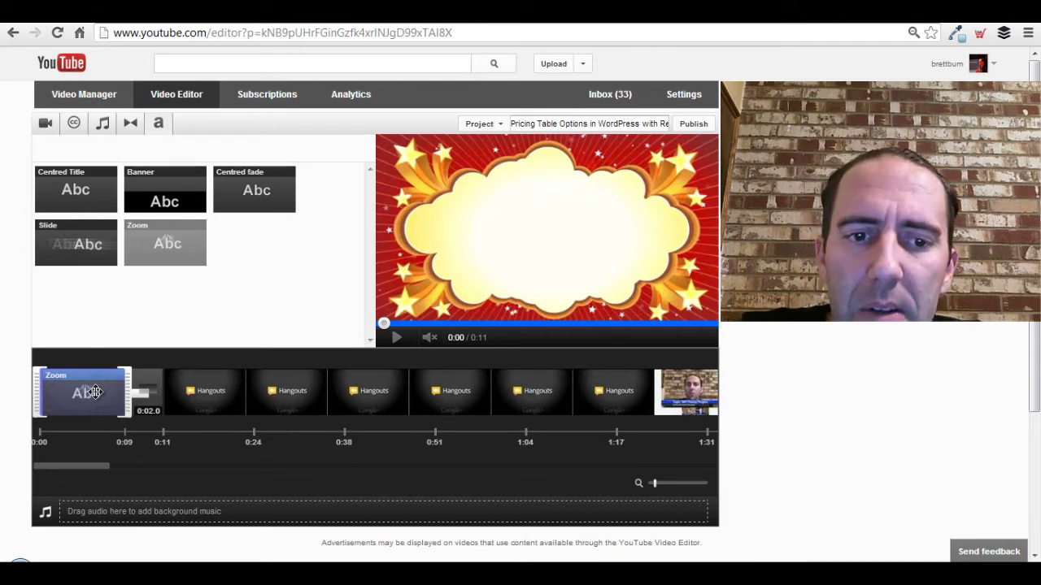
Replace the intro title's placeholder with 'Pricing Table Options in WordPress with Responsive Themes'.
{"action": "left_click", "coordinate": [95, 392]}
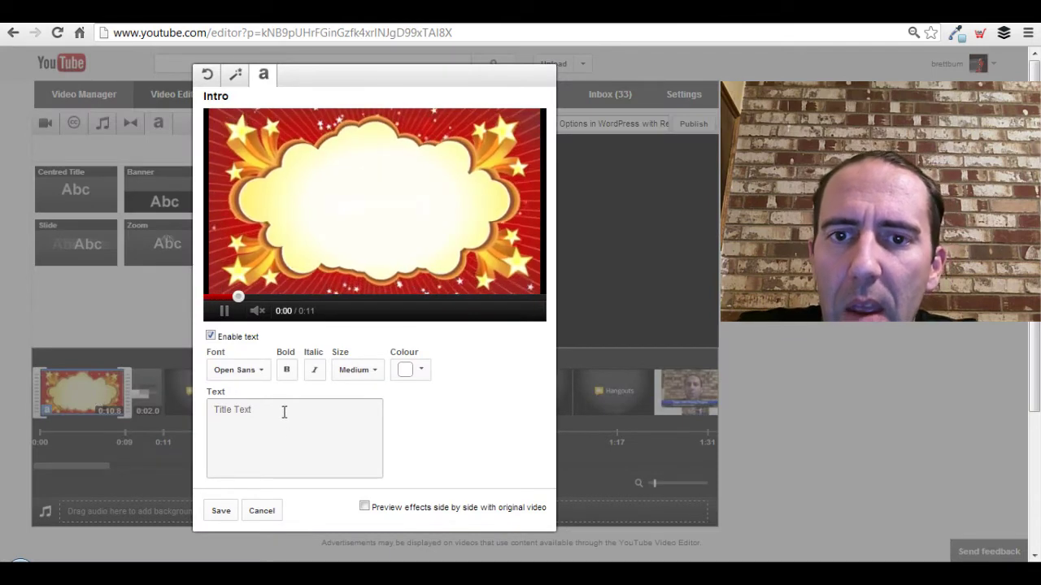
{"action": "left_click", "coordinate": [223, 311]}
{"action": "left_click", "coordinate": [274, 416]}
{"action": "type", "text": "Pricing Table Options in WordPress with Responsive Themes"}
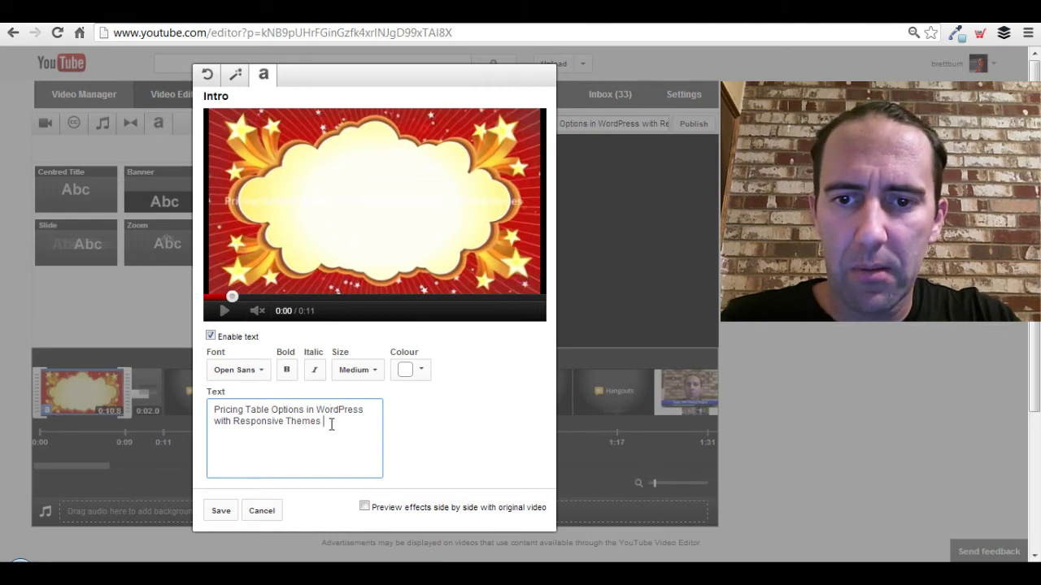
Break the title across lines and add the presenter's and guest's handles below, then select all.
{"action": "key", "text": "Up"}
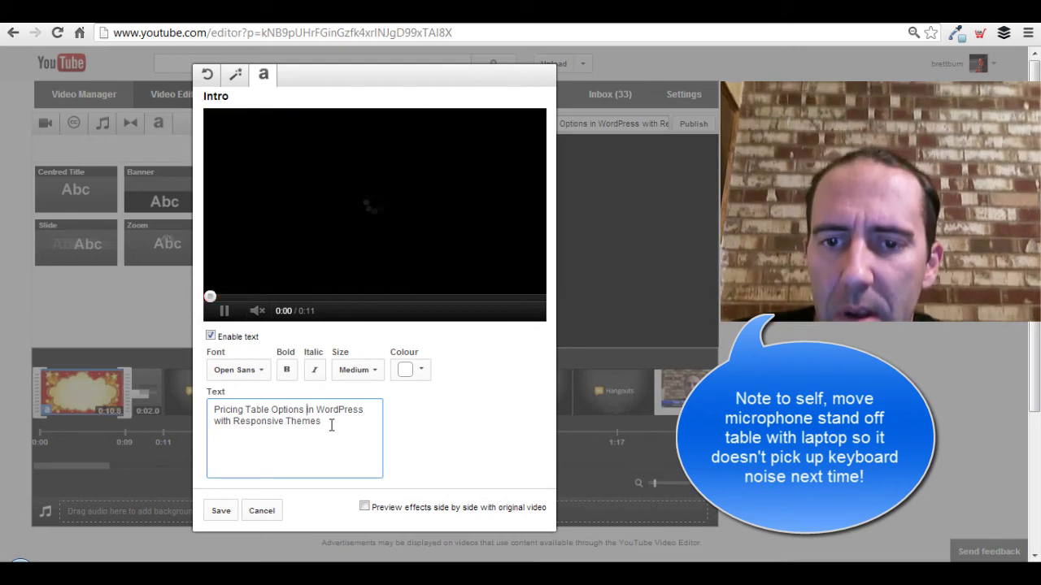
{"action": "key", "text": "Return"}
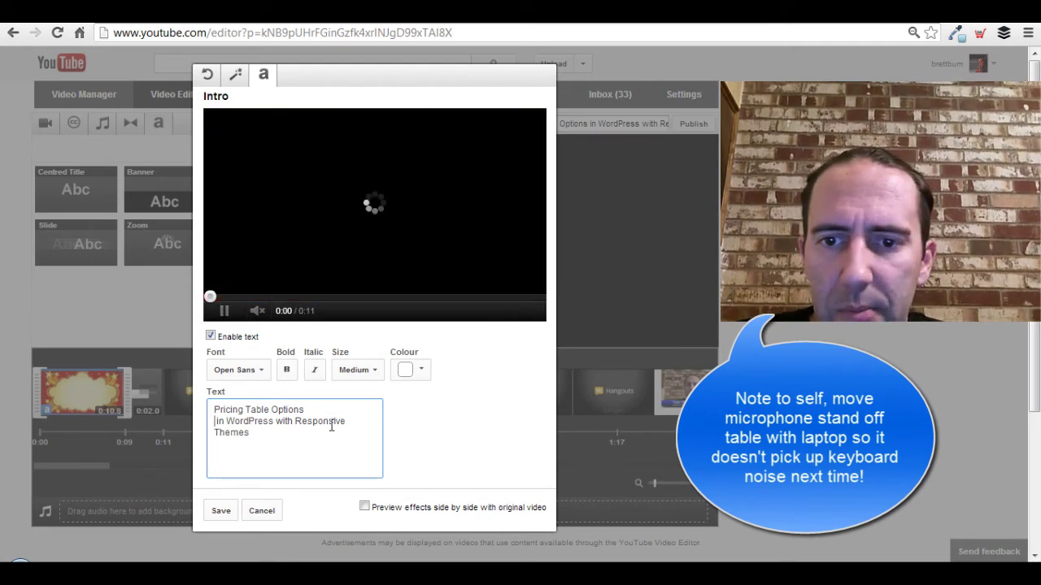
{"action": "key", "text": "Right"}
{"action": "key", "text": "Right"}
{"action": "key", "text": "Right"}
{"action": "key", "text": "Right"}
{"action": "key", "text": "Return"}
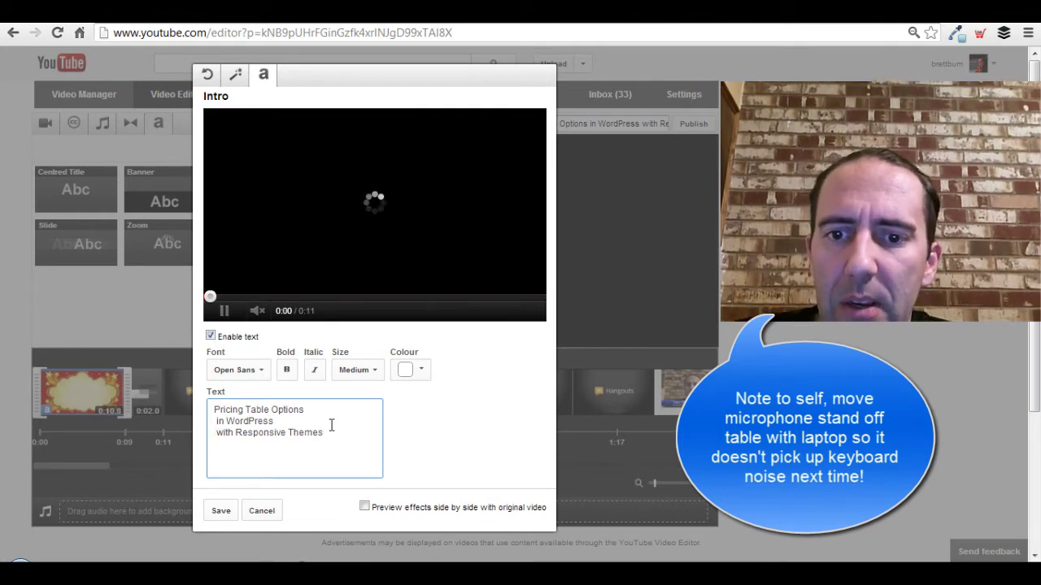
{"action": "key", "text": "Return"}
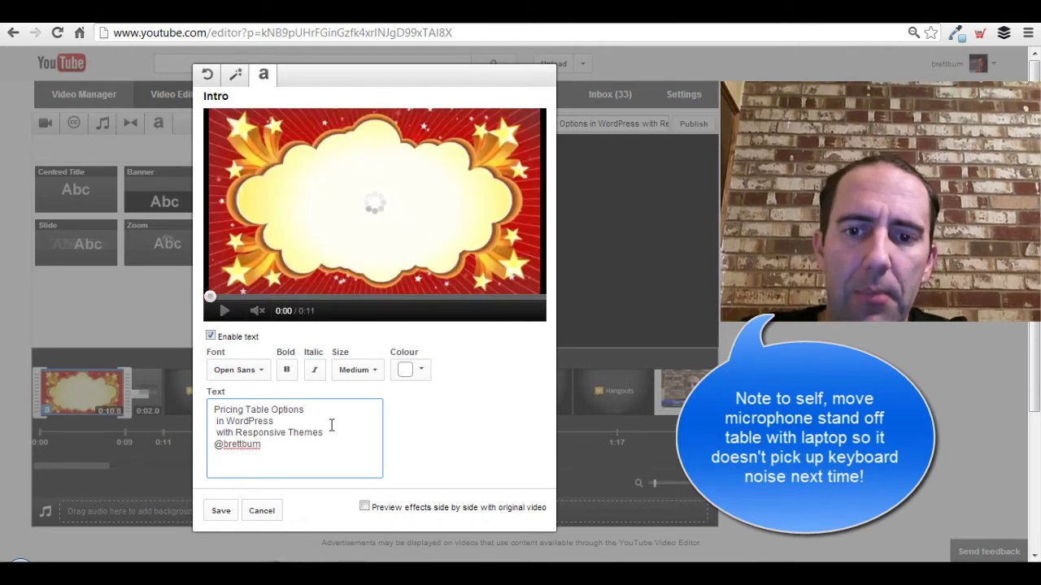
{"action": "type", "text": "@brettbum talking"}
{"action": "key", "text": "Return"}
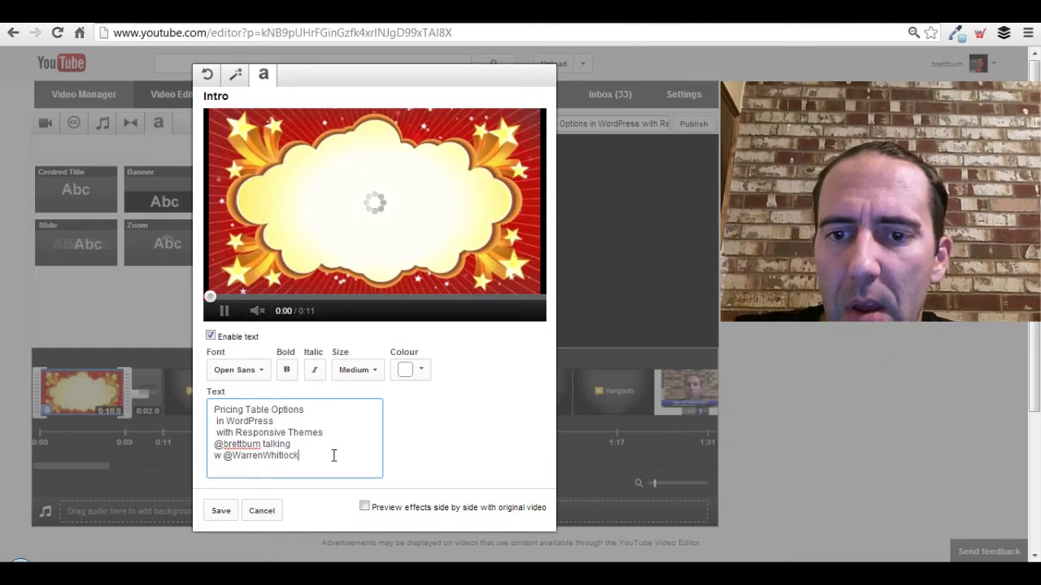
{"action": "key", "text": "ctrl+a"}
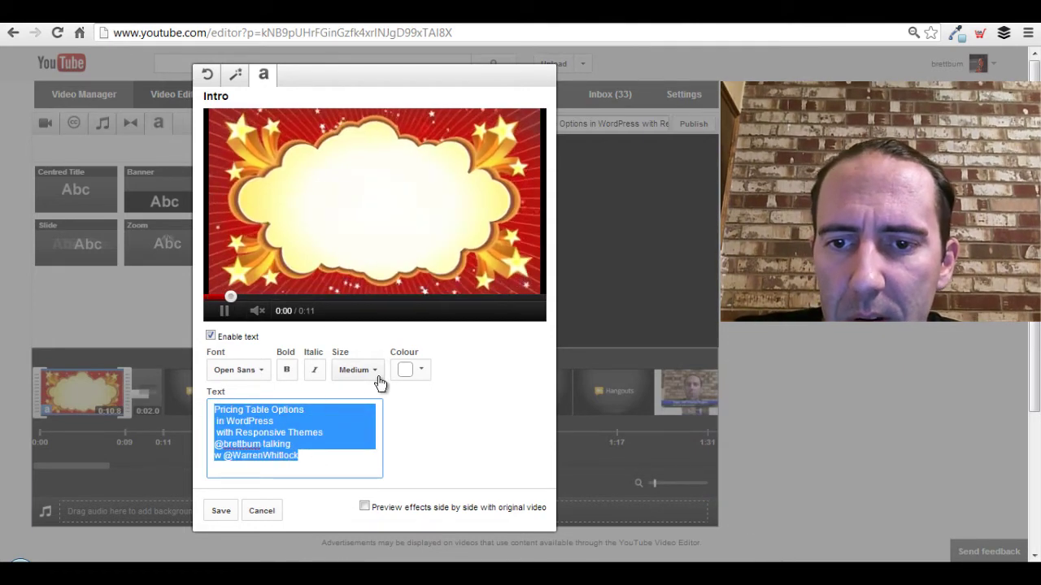
Set the intro title text to Small size and dark maroon colour, then save.
{"action": "left_click", "coordinate": [376, 378]}
{"action": "left_click", "coordinate": [376, 379]}
{"action": "left_click", "coordinate": [364, 399]}
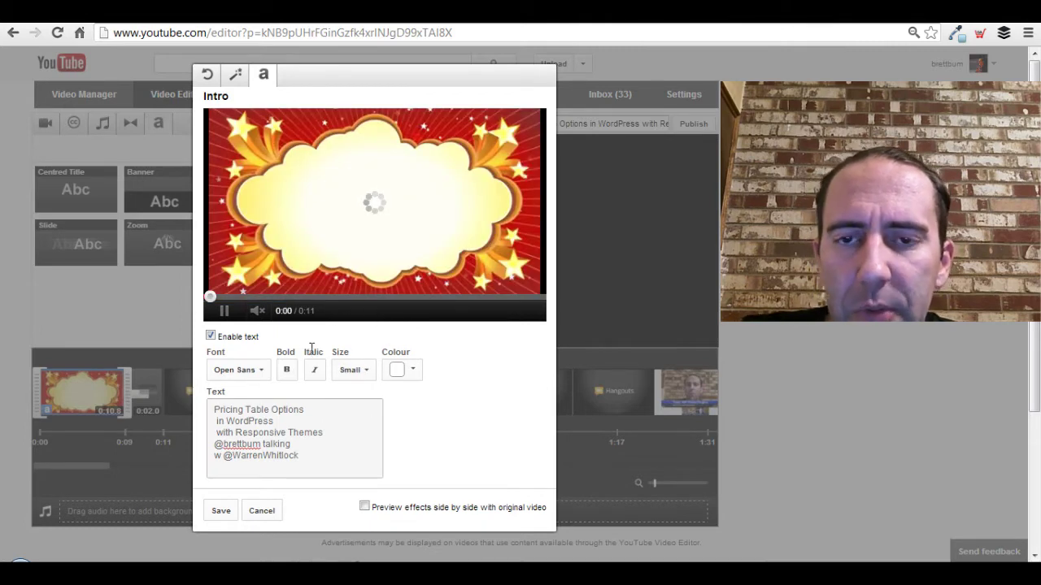
{"action": "left_click", "coordinate": [411, 372]}
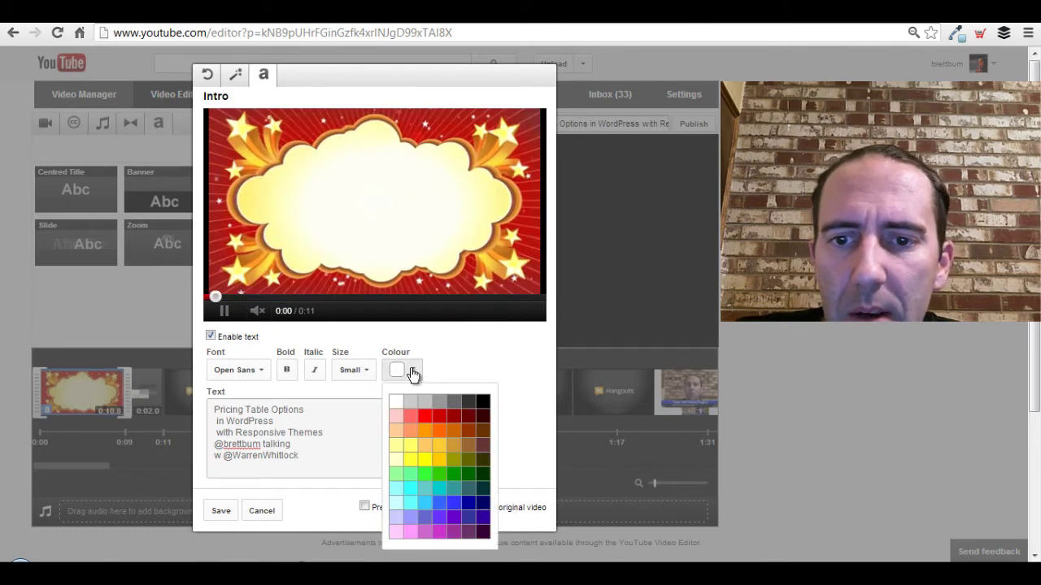
{"action": "left_click", "coordinate": [482, 418]}
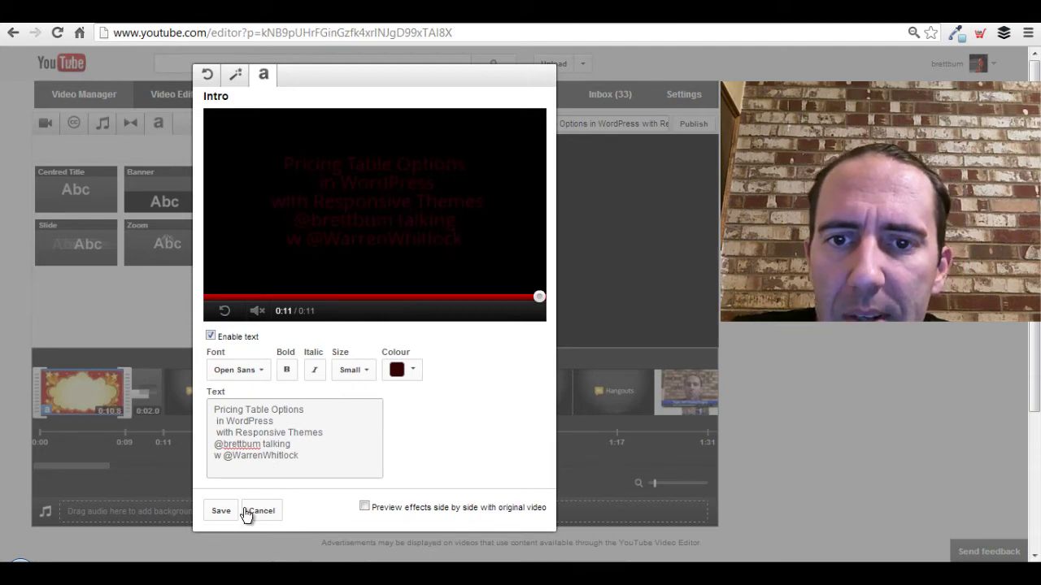
{"action": "left_click", "coordinate": [219, 512]}
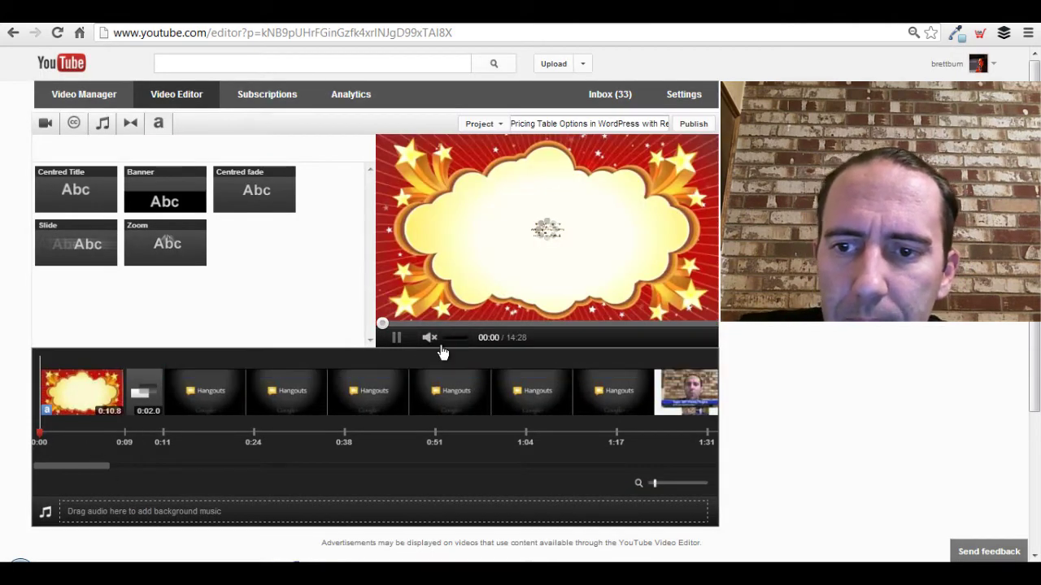
Preview the titled intro to 00:15, then scroll the timeline to the outro clip at the end.
{"action": "left_click", "coordinate": [398, 339]}
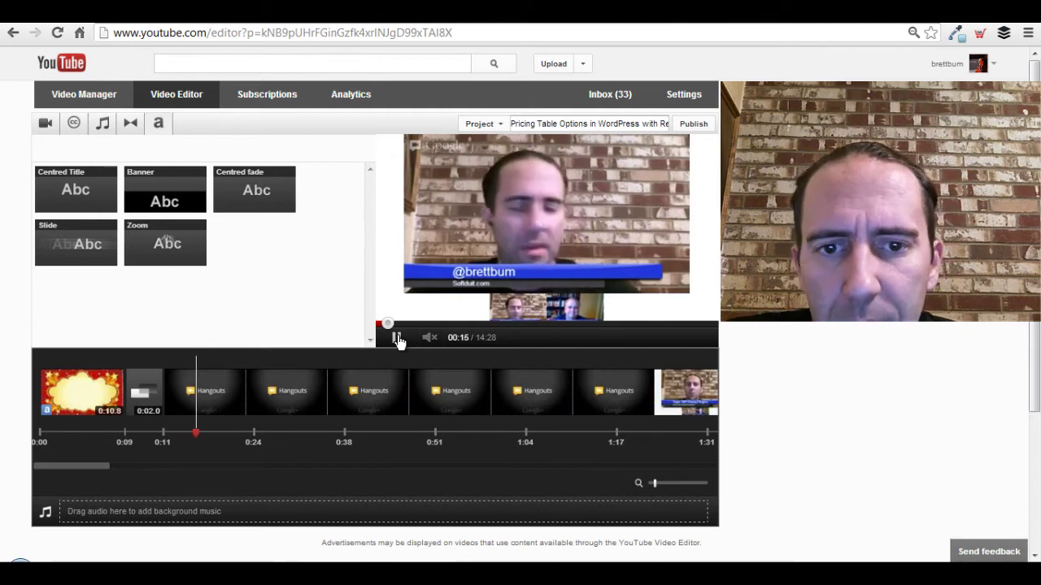
{"action": "left_click", "coordinate": [399, 340]}
{"action": "left_click_drag", "start_coordinate": [72, 465], "coordinate": [684, 466]}
{"action": "mouse_move", "coordinate": [560, 394]}
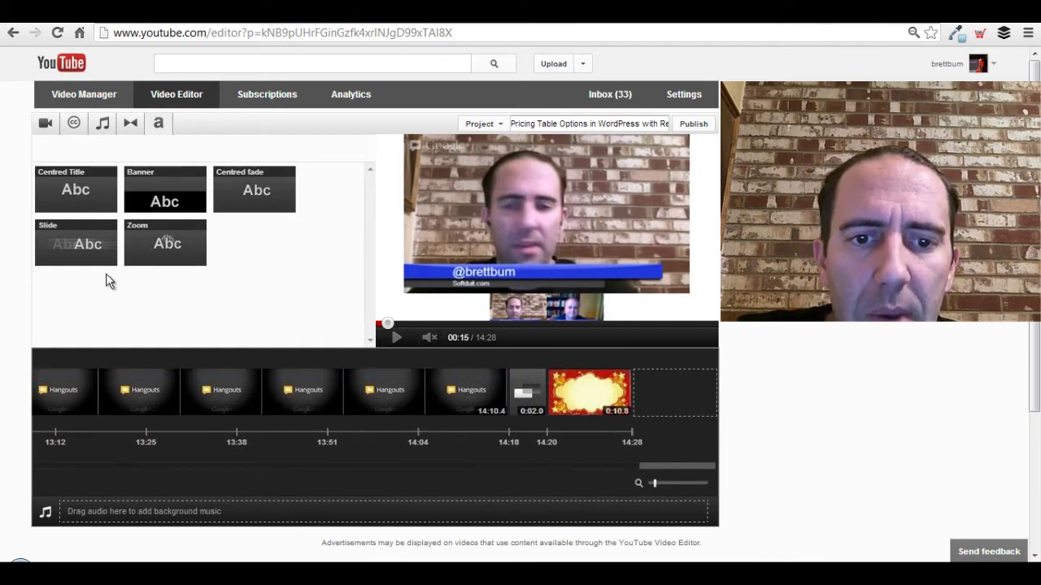
Apply the Slide text style to the outro clip with the pasted end-screen message in small black text.
{"action": "mouse_move", "coordinate": [86, 248]}
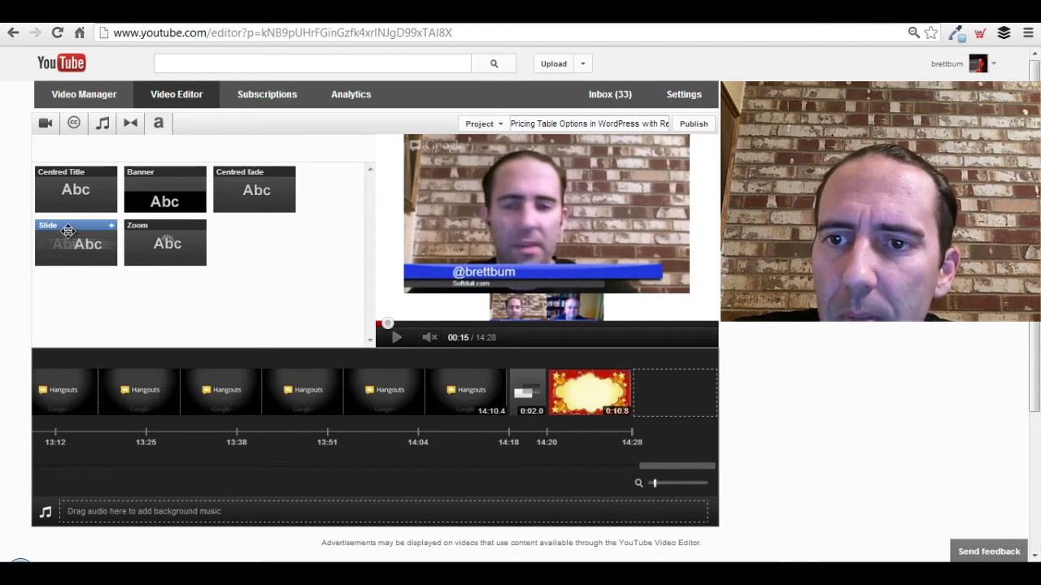
{"action": "left_click_drag", "start_coordinate": [68, 231], "coordinate": [590, 389]}
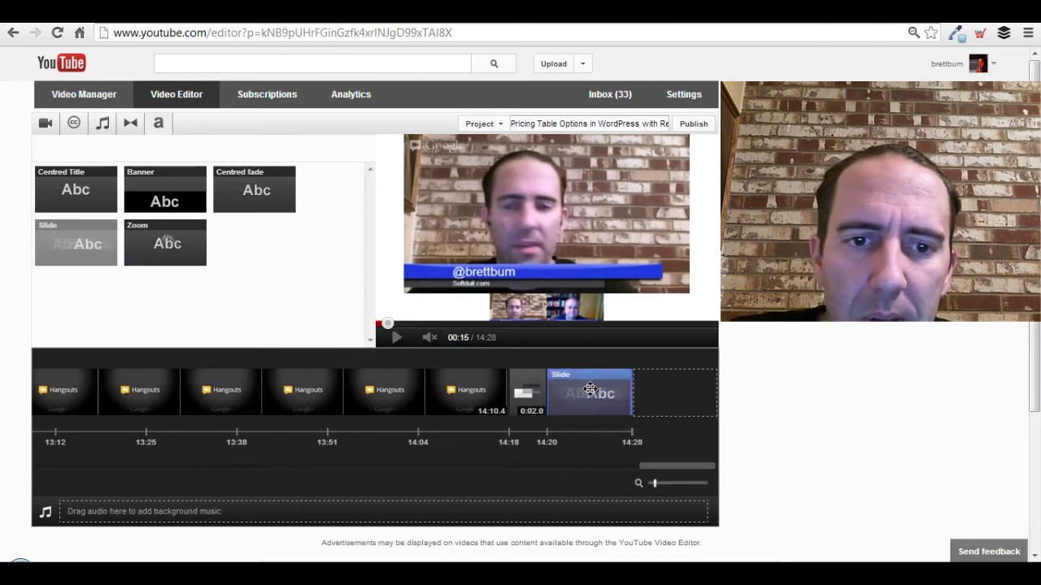
{"action": "left_click", "coordinate": [590, 389]}
{"action": "left_click", "coordinate": [312, 400]}
{"action": "type", "text": "If this Video was helpful Please Like or share it or Subscribe to my channel youtube.com/brettbum & follow @brettbum + @WarrenWhitlock"}
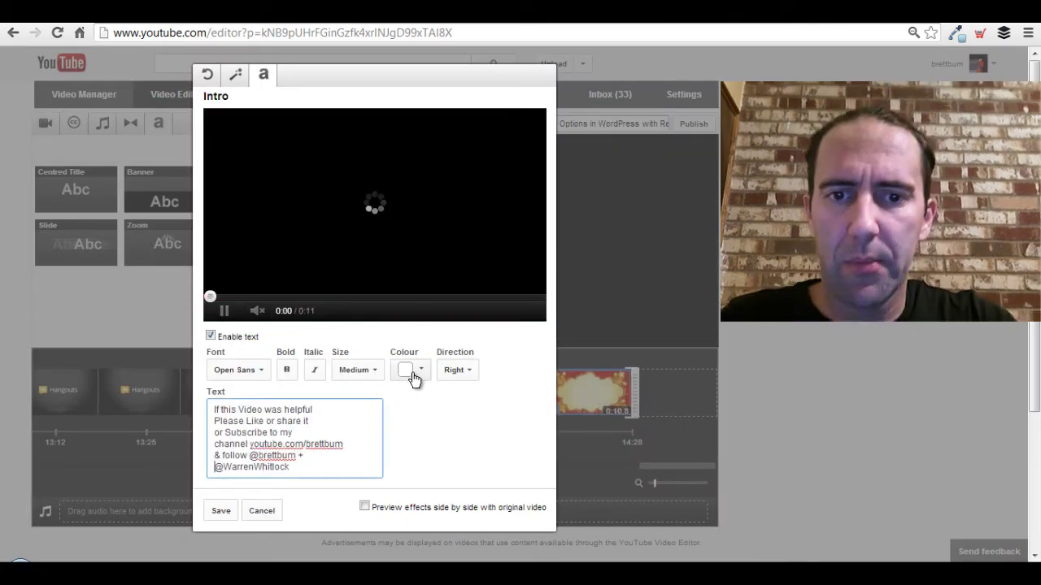
{"action": "left_click", "coordinate": [422, 371]}
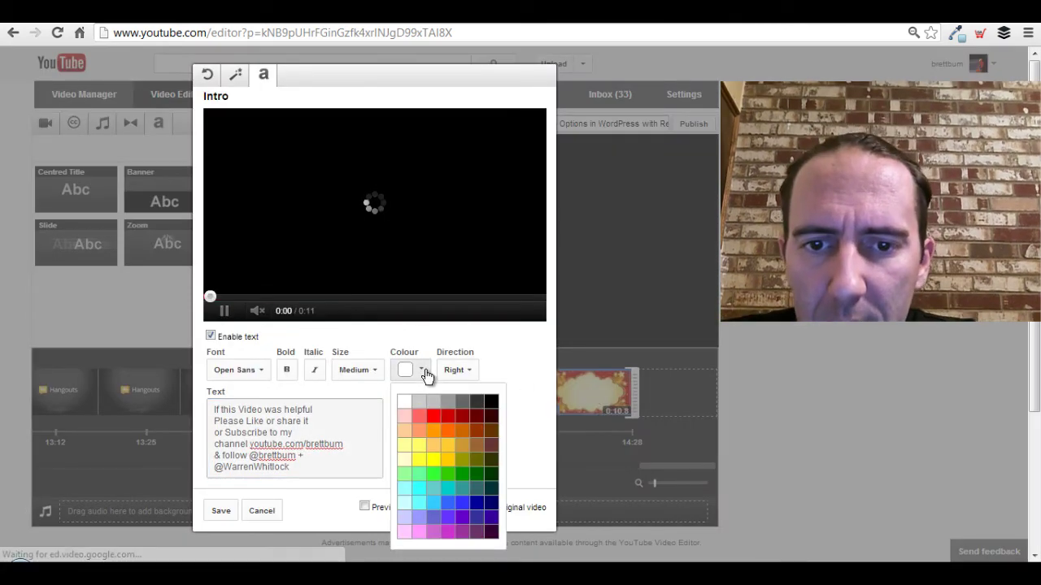
{"action": "left_click", "coordinate": [491, 403]}
{"action": "left_click", "coordinate": [376, 371]}
{"action": "left_click", "coordinate": [372, 397]}
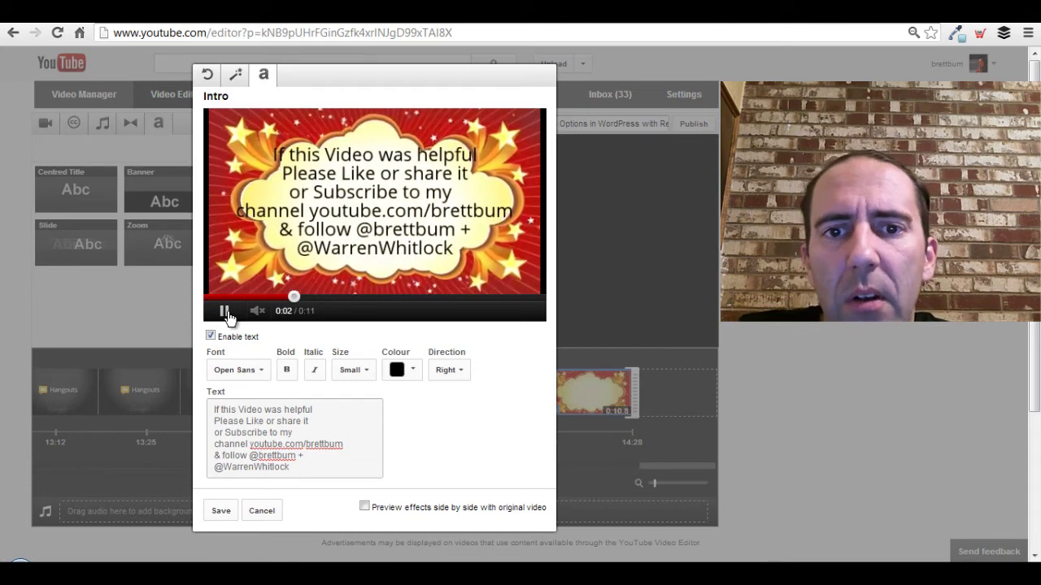
Trim the message to 'Helpful? Please hit Like! & Subscribe' plus handles, pause the preview, and save.
{"action": "left_click", "coordinate": [237, 409]}
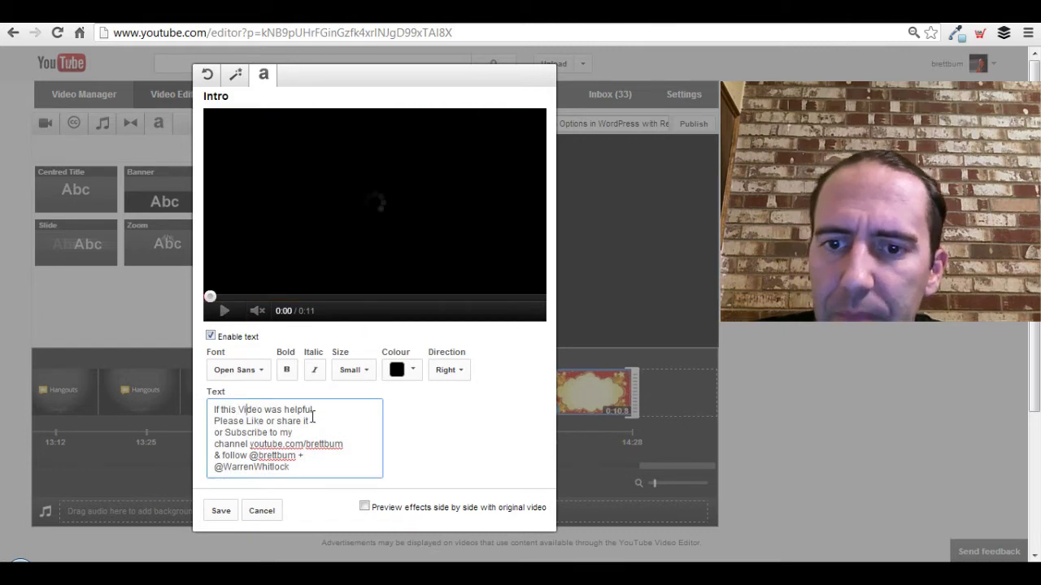
{"action": "key", "text": "Right"}
{"action": "key", "text": "Right"}
{"action": "key", "text": "Right"}
{"action": "key", "text": "Right"}
{"action": "key", "text": "Right"}
{"action": "key", "text": "Right"}
{"action": "key", "text": "Right"}
{"action": "key", "text": "Right"}
{"action": "key", "text": "Right"}
{"action": "key", "text": "Right"}
{"action": "key", "text": "Right"}
{"action": "key", "text": "Right"}
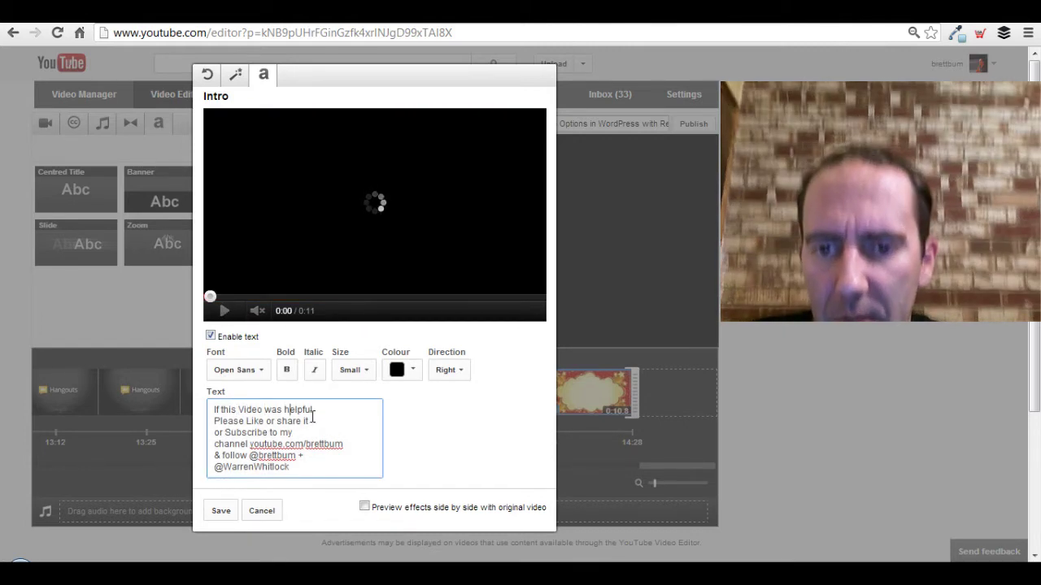
{"action": "left_click_drag", "start_coordinate": [312, 413], "coordinate": [214, 410]}
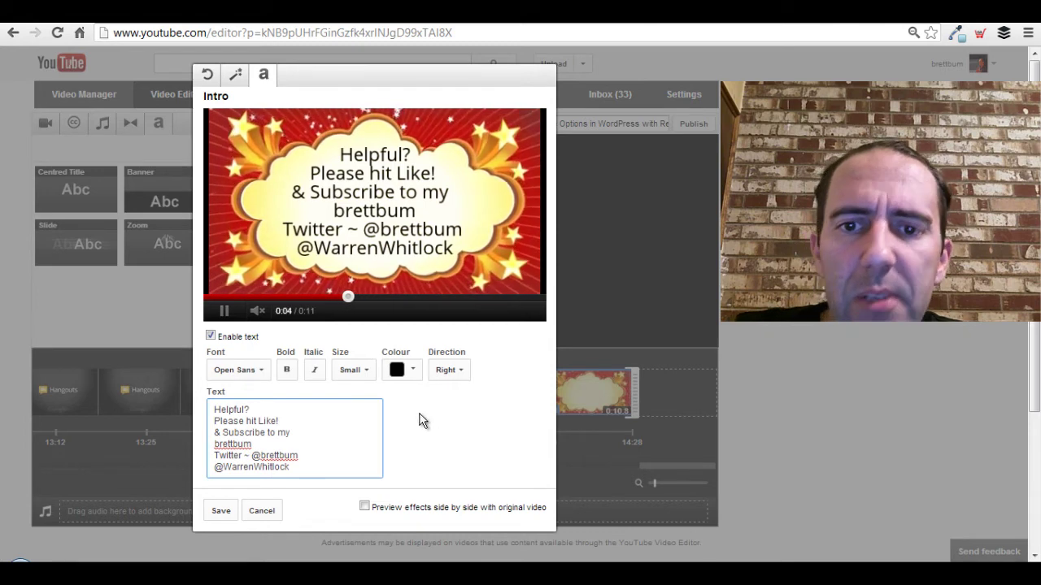
{"action": "left_click", "coordinate": [226, 315]}
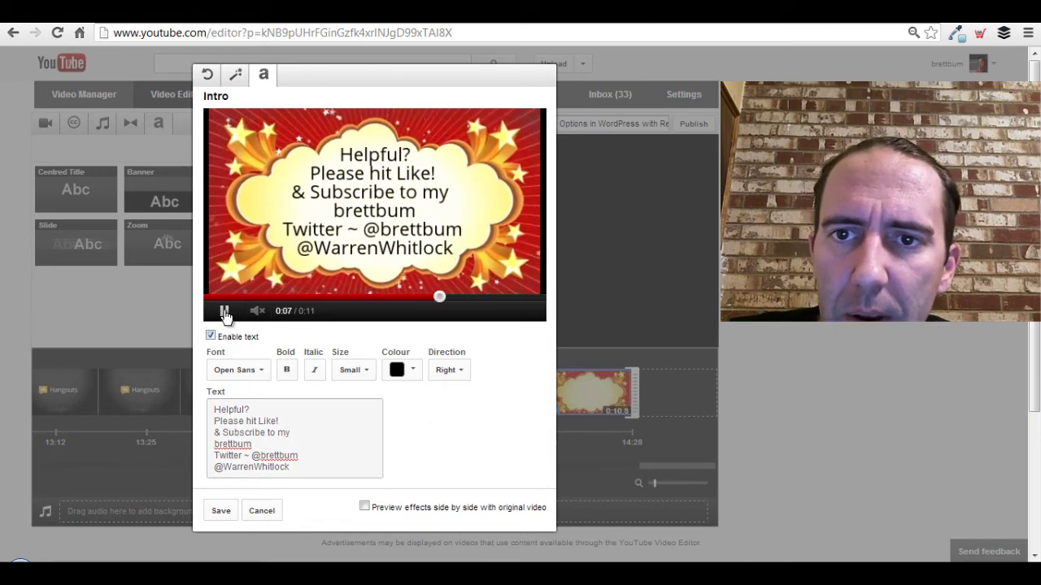
{"action": "left_click", "coordinate": [221, 511]}
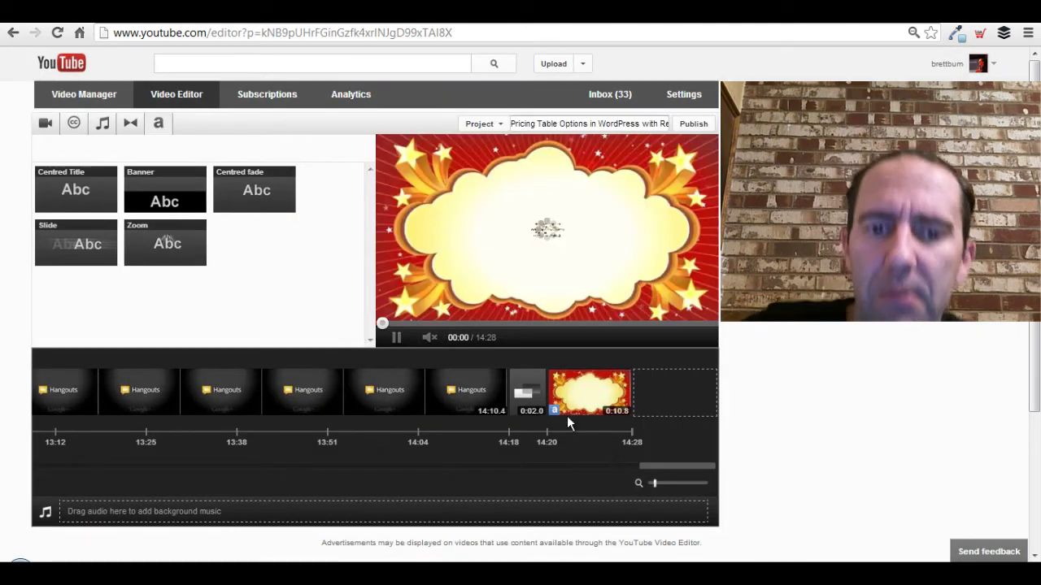
Move the starburst intro clip to the timeline start, review step 12 in the mind map, then publish.
{"action": "left_click_drag", "start_coordinate": [569, 399], "coordinate": [349, 553]}
{"action": "mouse_move", "coordinate": [349, 556]}
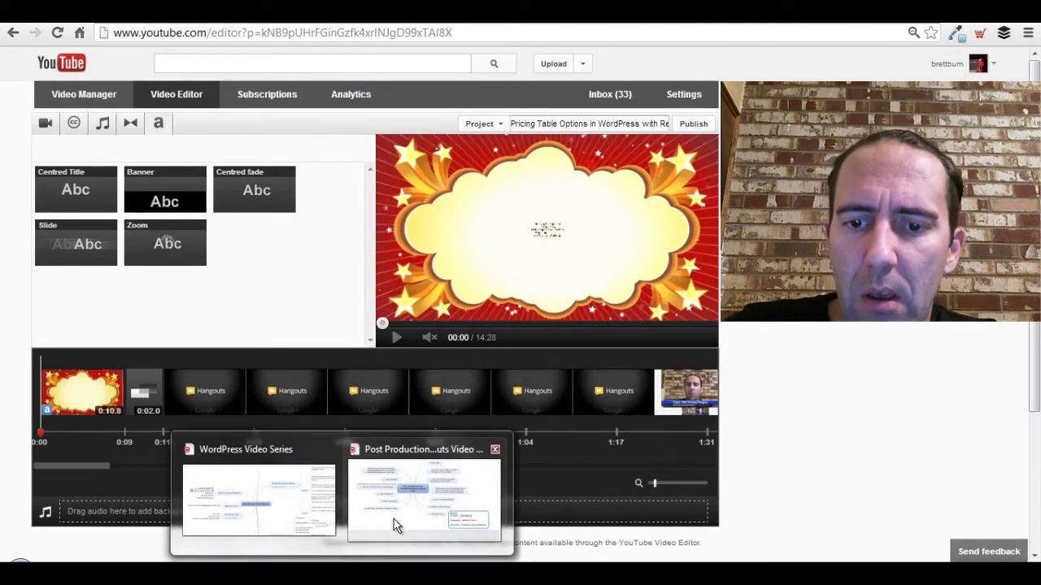
{"action": "left_click", "coordinate": [396, 525]}
{"action": "left_click", "coordinate": [276, 177]}
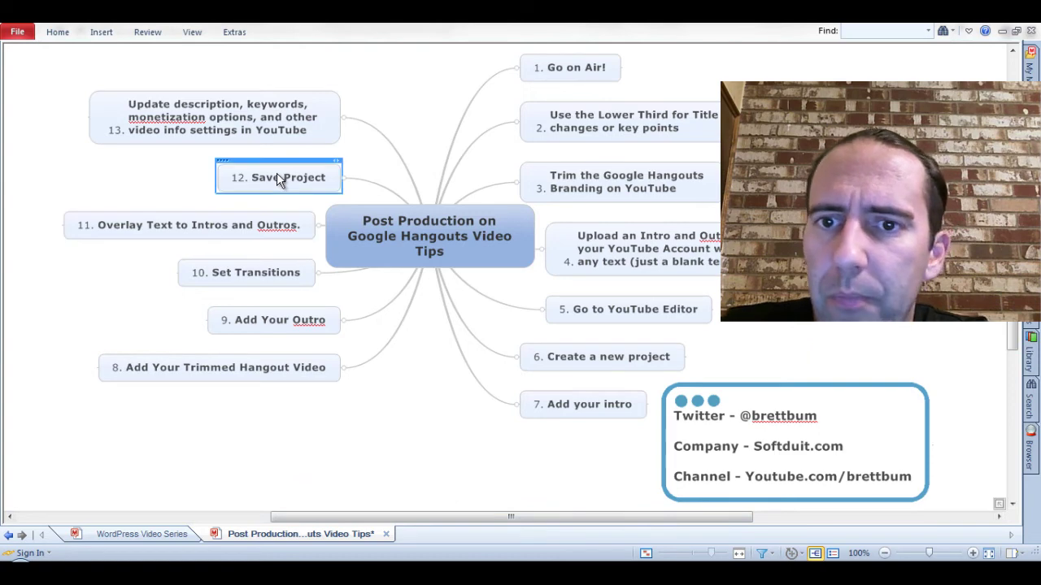
{"action": "key", "text": "alt+Tab"}
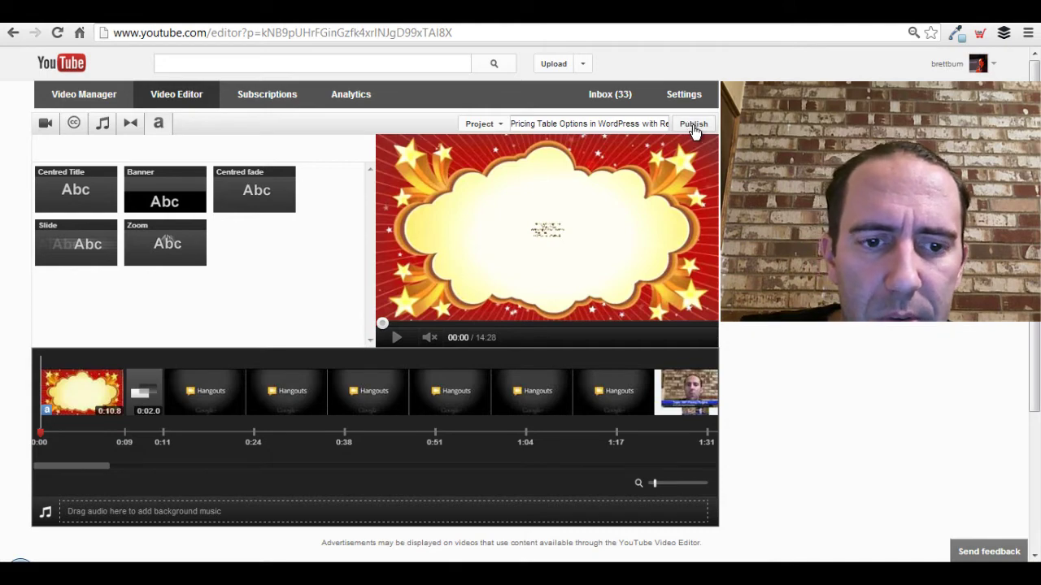
{"action": "left_click", "coordinate": [694, 124]}
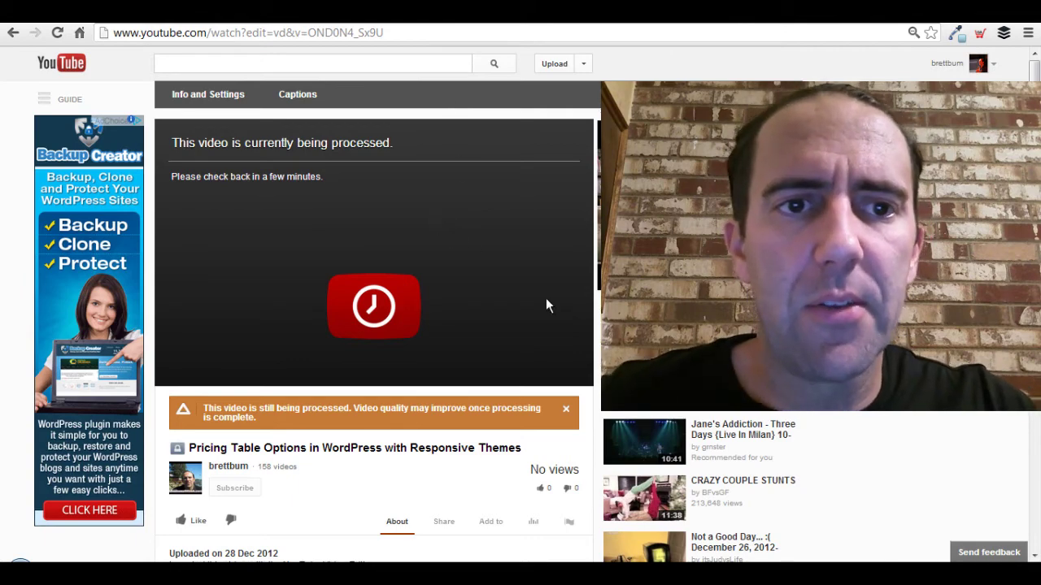
Scroll down and back up the watch page to review the video's processing notice.
{"action": "scroll", "coordinate": [523, 321], "scroll_direction": "down", "scroll_amount": 2}
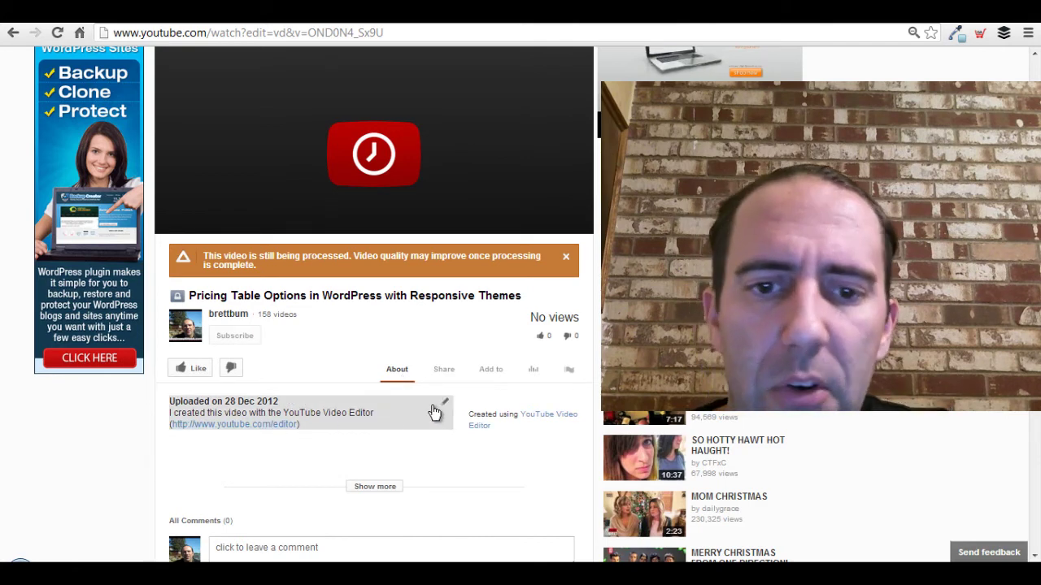
{"action": "scroll", "coordinate": [435, 412], "scroll_direction": "up", "scroll_amount": 2}
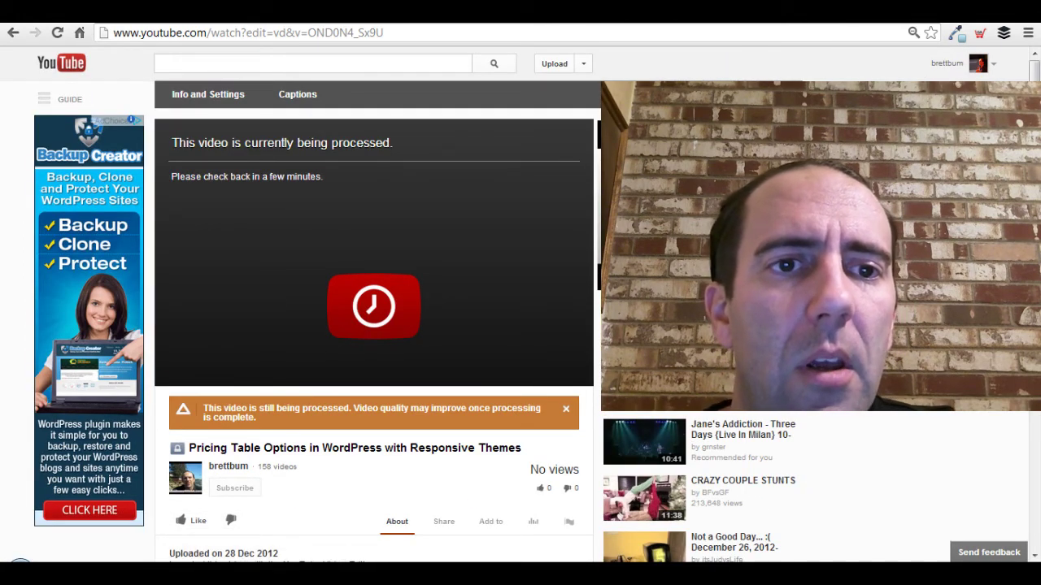
{"action": "key", "text": "BackSpace"}
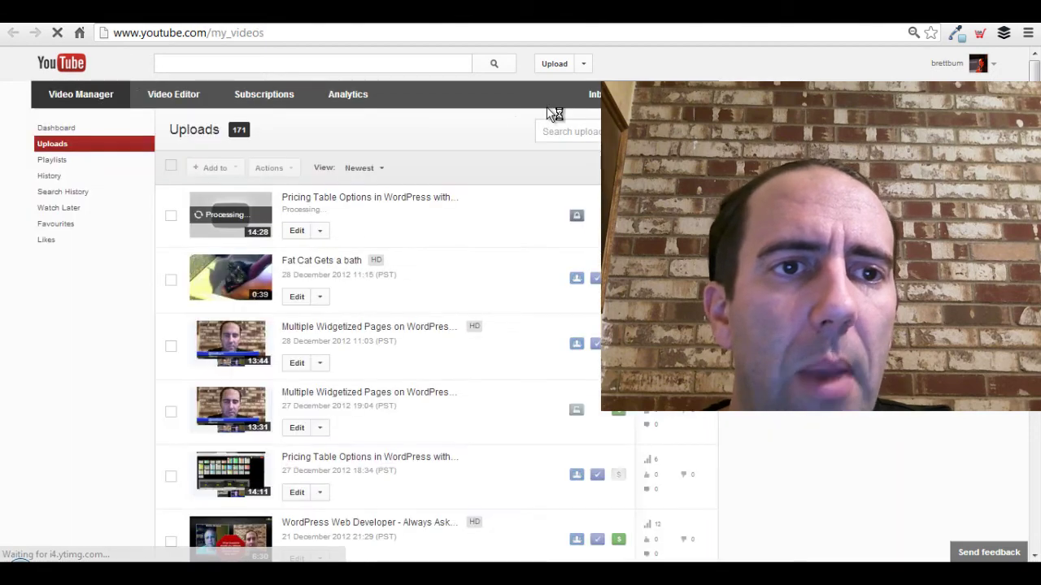
{"action": "scroll", "coordinate": [468, 248], "scroll_direction": "down", "scroll_amount": 2}
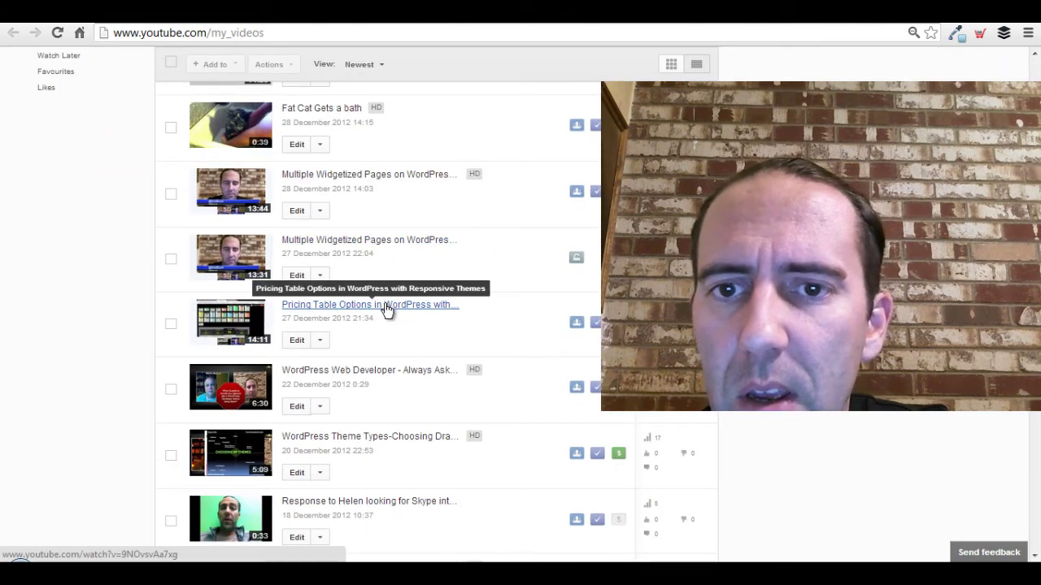
{"action": "right_click", "coordinate": [387, 309]}
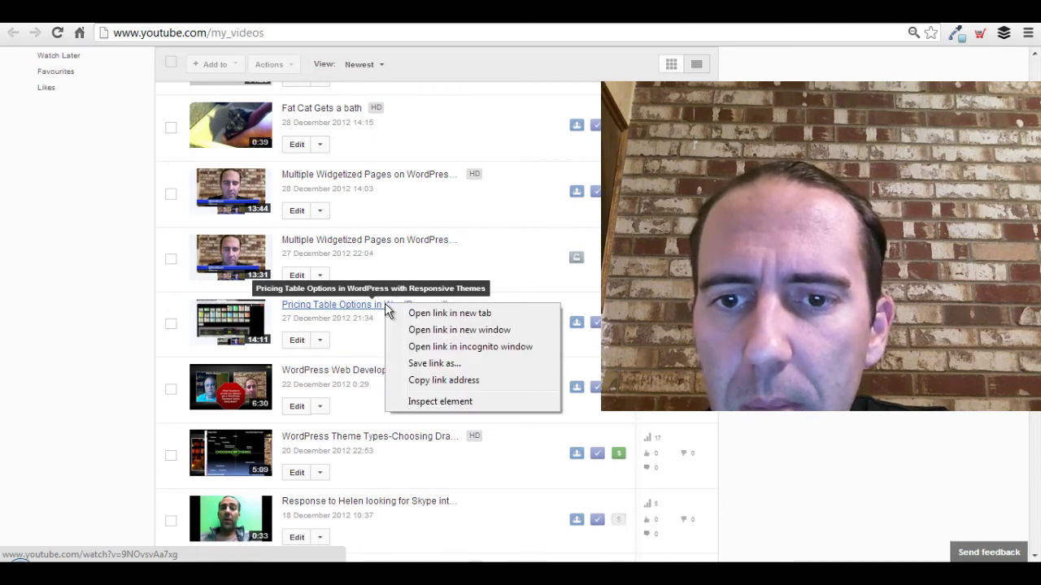
{"action": "left_click", "coordinate": [408, 318]}
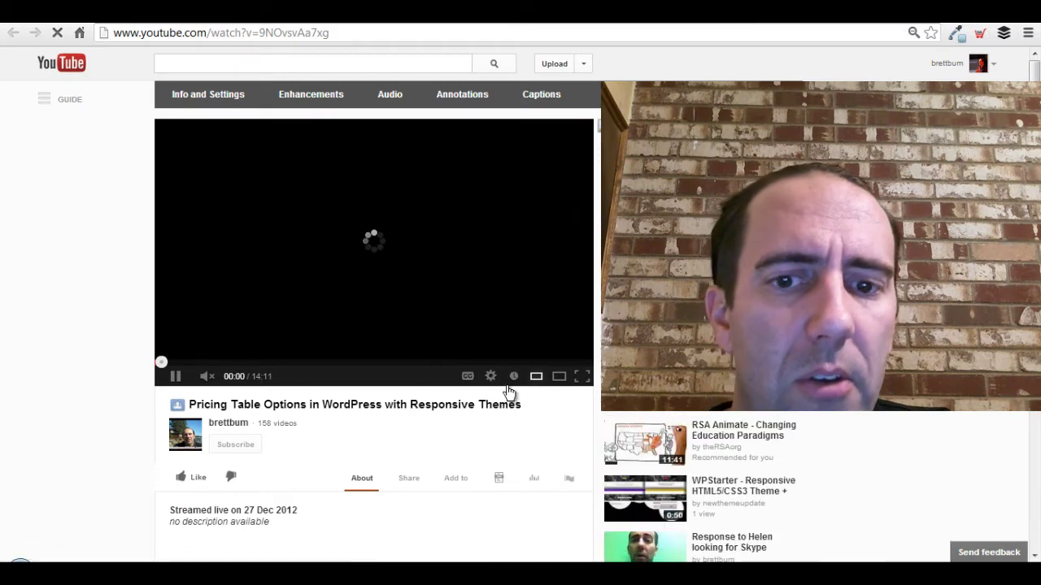
{"action": "left_click", "coordinate": [175, 376]}
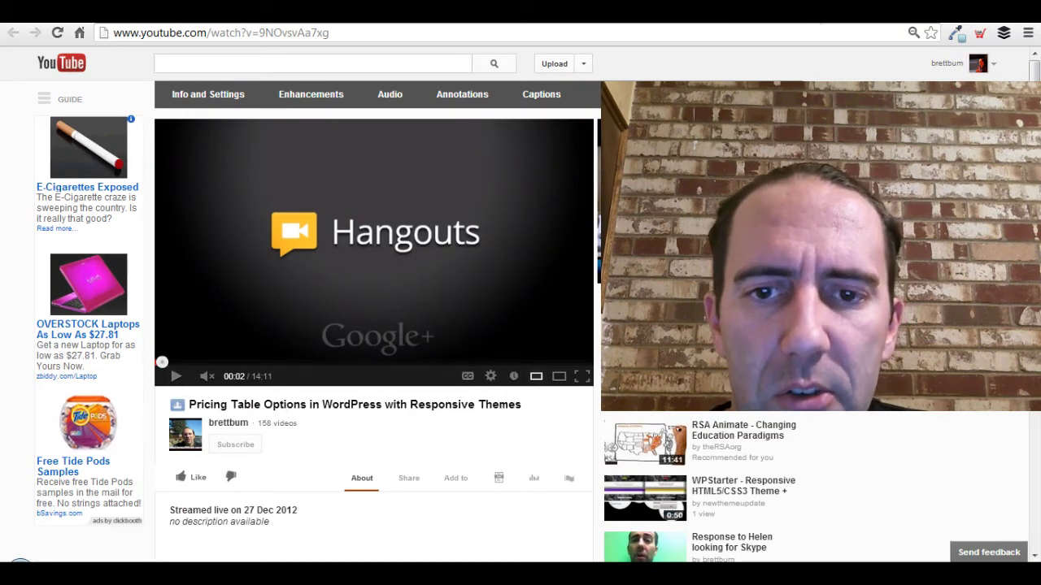
{"action": "key", "text": "alt+Left"}
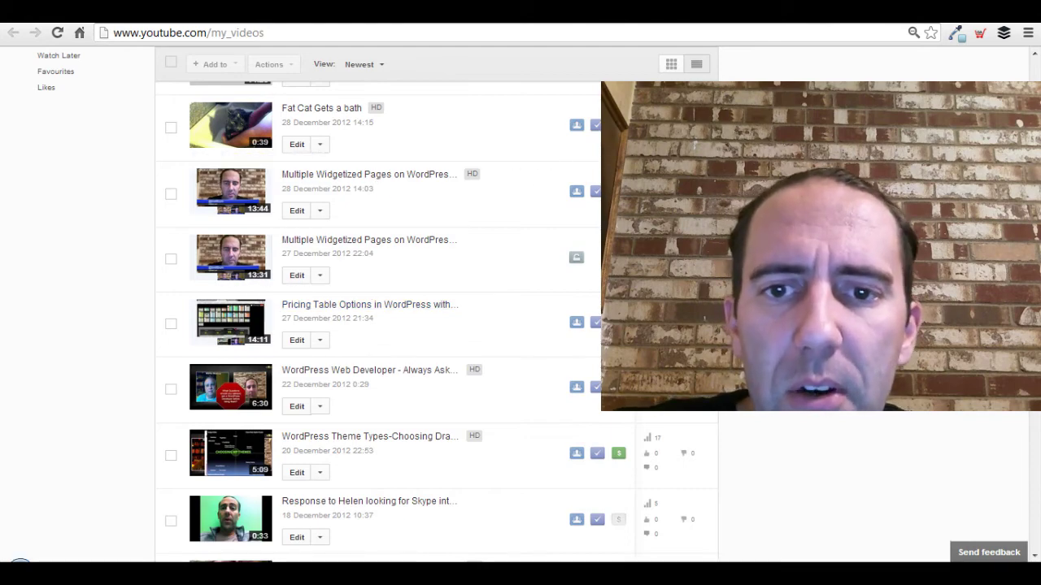
{"action": "left_click", "coordinate": [370, 304]}
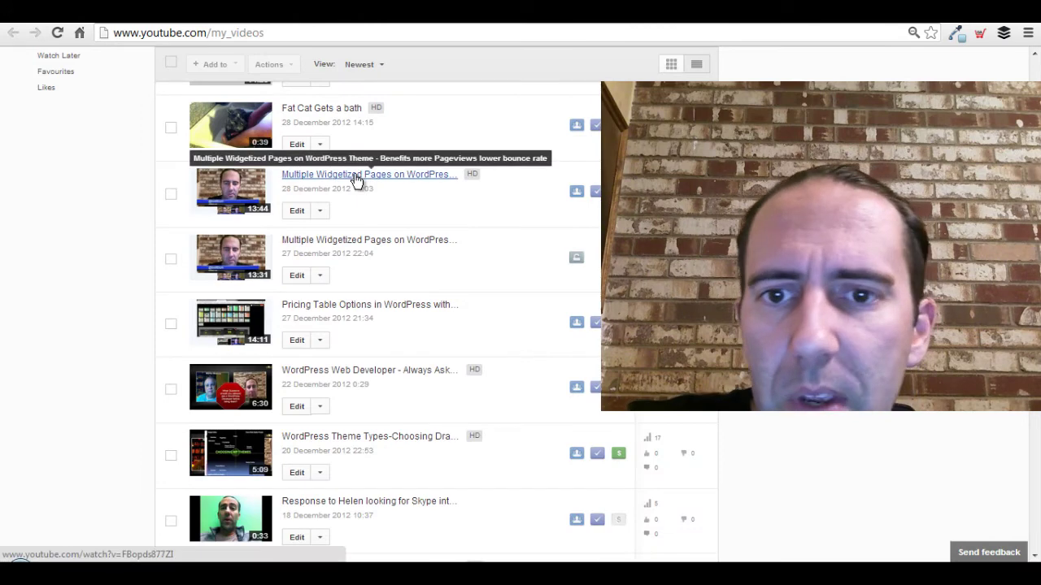
{"action": "right_click", "coordinate": [355, 179]}
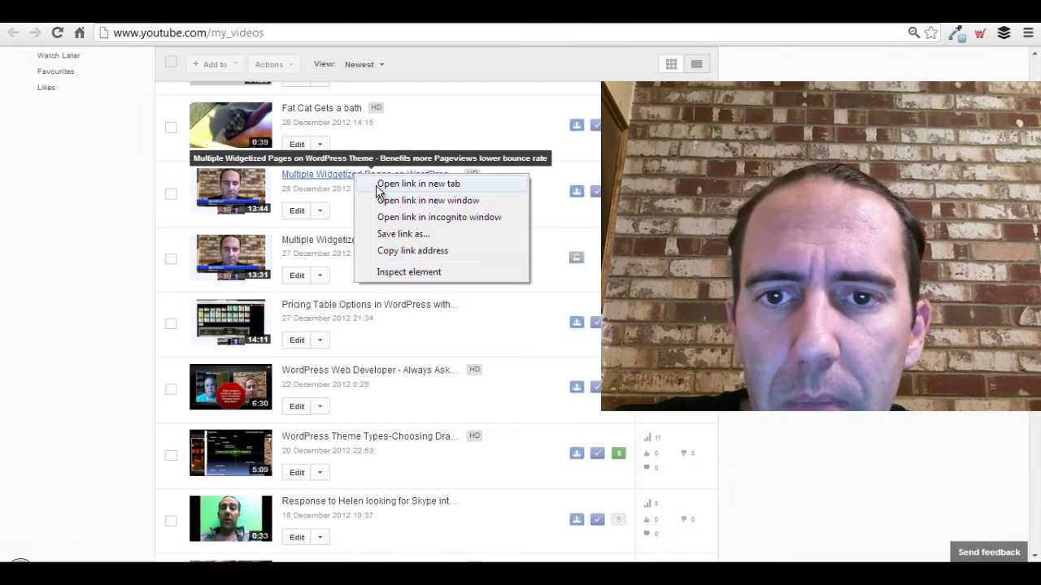
{"action": "left_click", "coordinate": [382, 183]}
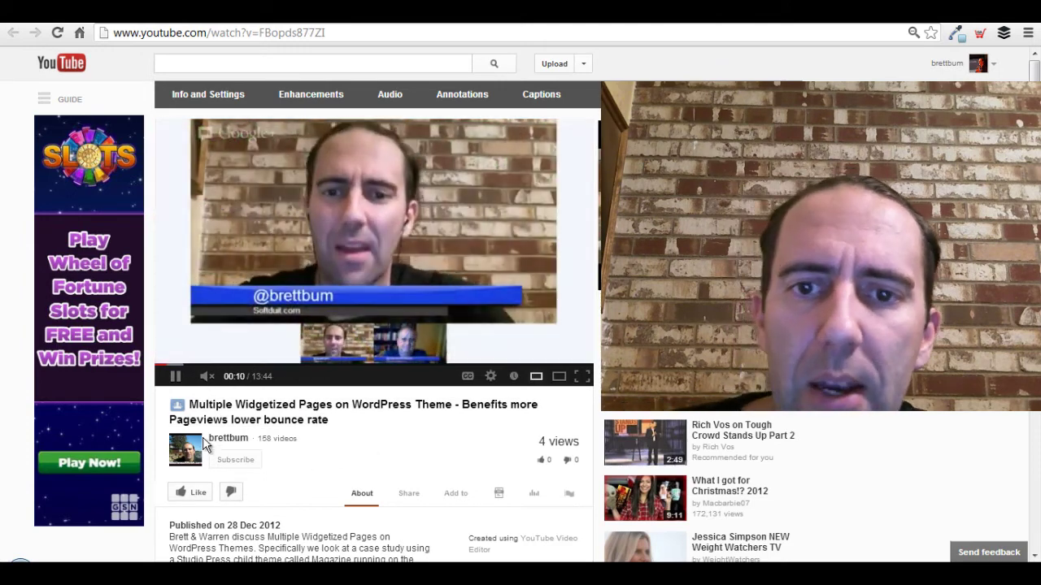
{"action": "left_click", "coordinate": [175, 379]}
{"action": "scroll", "coordinate": [337, 395], "scroll_direction": "down", "scroll_amount": 3}
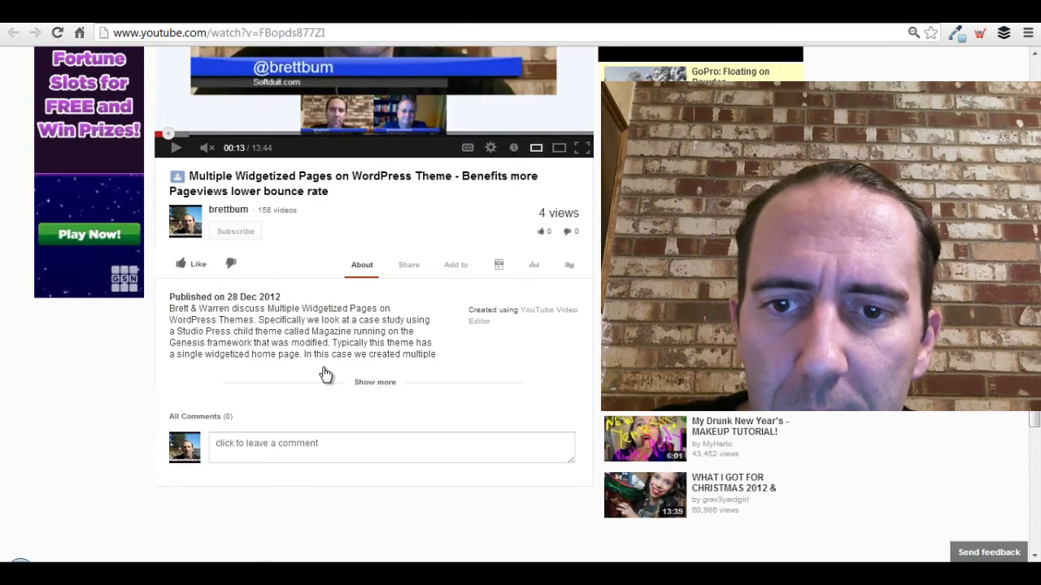
{"action": "left_click", "coordinate": [377, 384]}
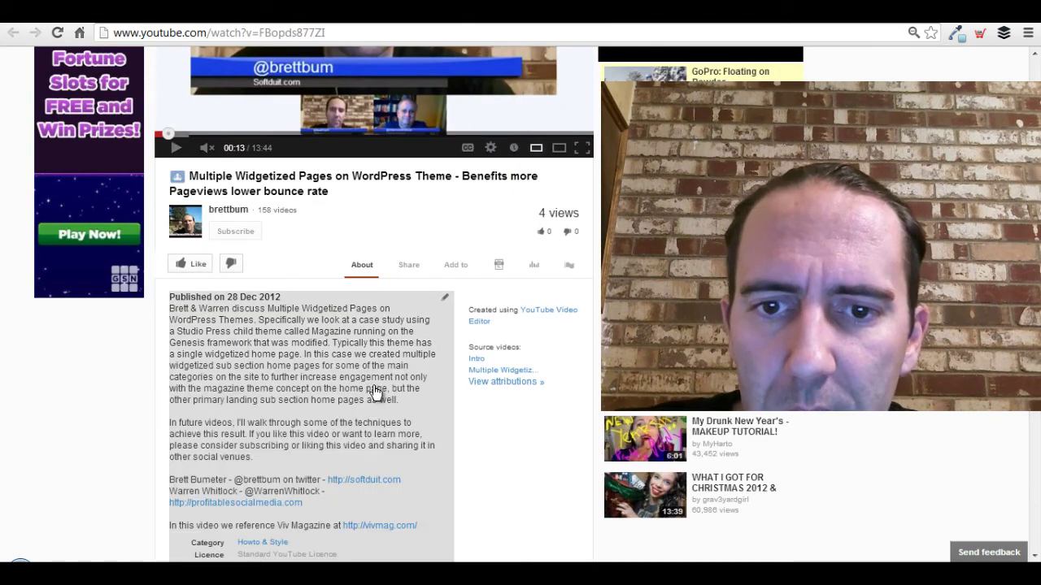
{"action": "scroll", "coordinate": [402, 318], "scroll_direction": "down", "scroll_amount": 4}
{"action": "scroll", "coordinate": [421, 313], "scroll_direction": "up", "scroll_amount": 3}
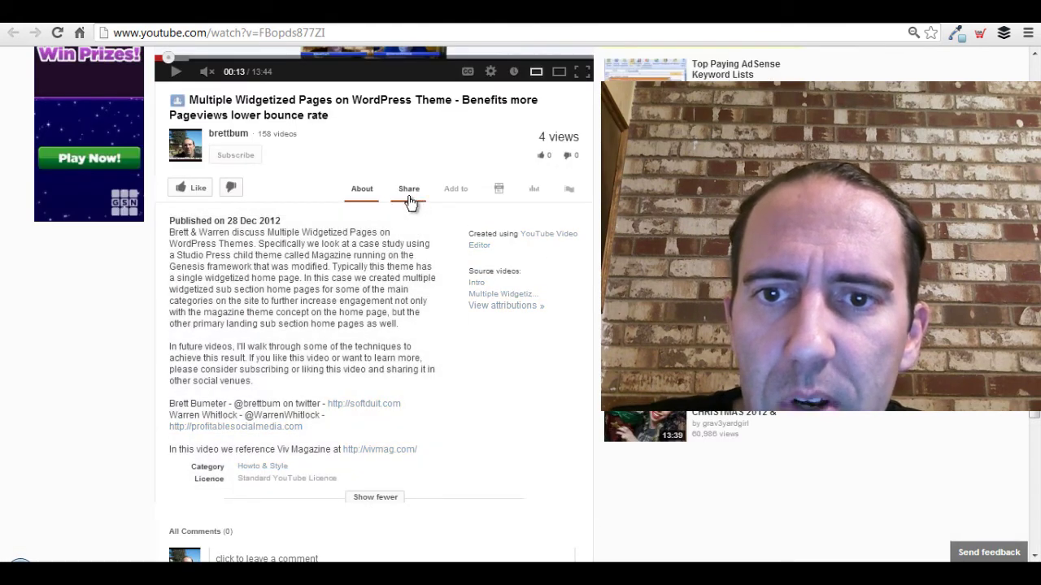
{"action": "scroll", "coordinate": [504, 374], "scroll_direction": "up", "scroll_amount": 4}
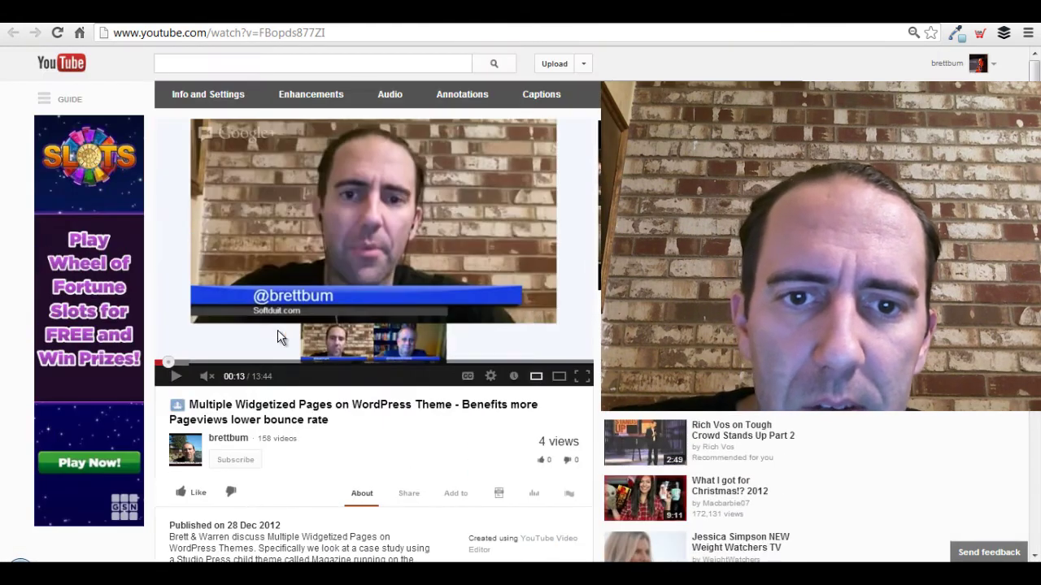
{"action": "key", "text": "alt+Left"}
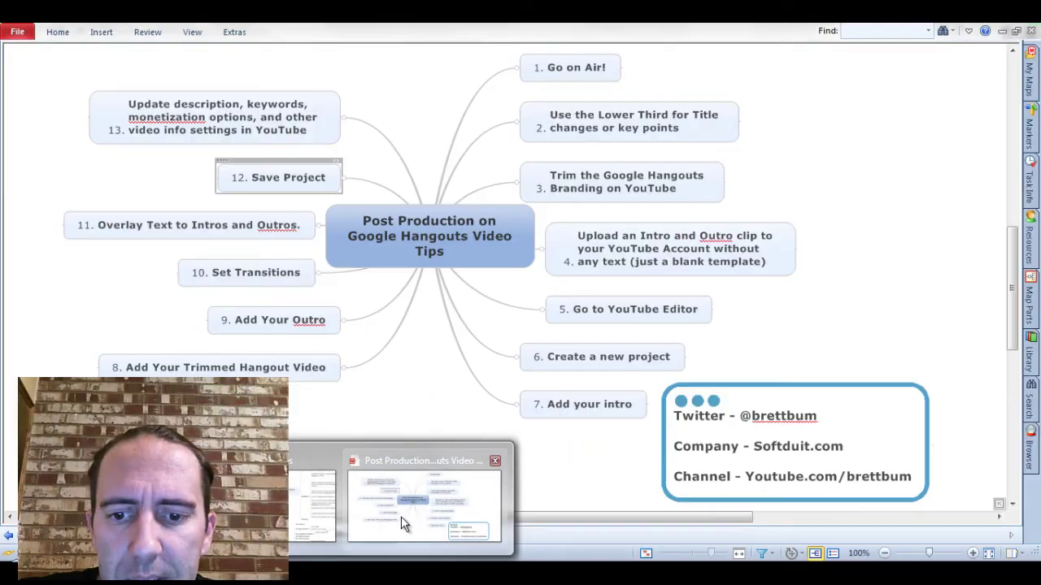
Save the 'Post Production on Google Hangouts Video Tips' mind map in MindManager.
{"action": "left_click", "coordinate": [401, 516]}
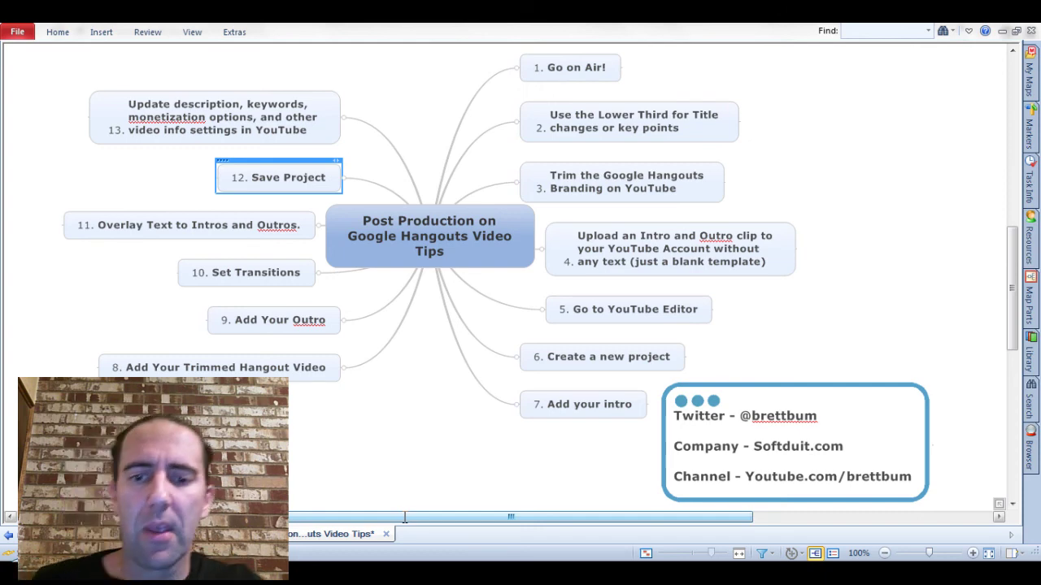
{"action": "key", "text": "ctrl+s"}
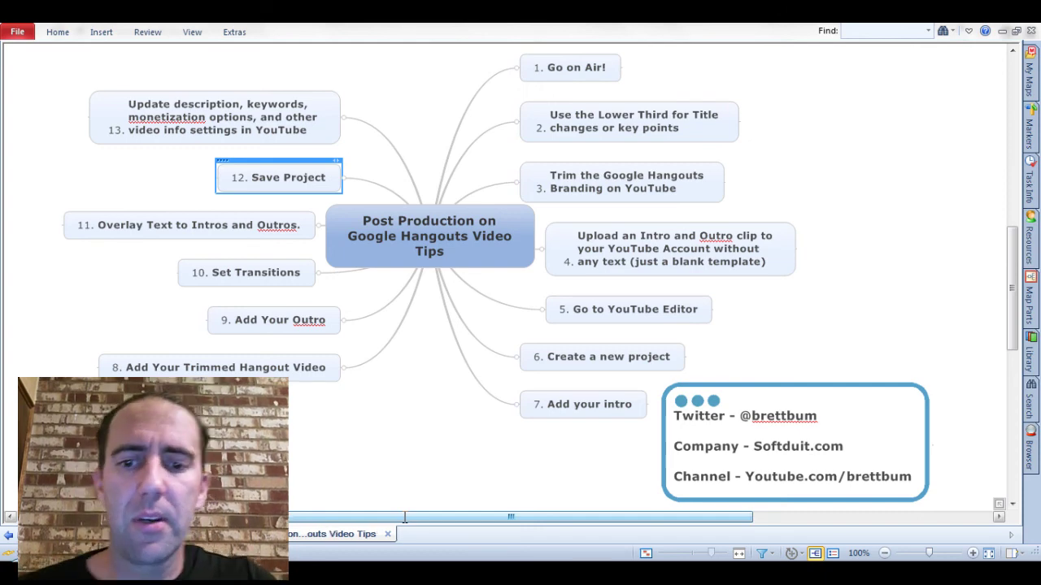